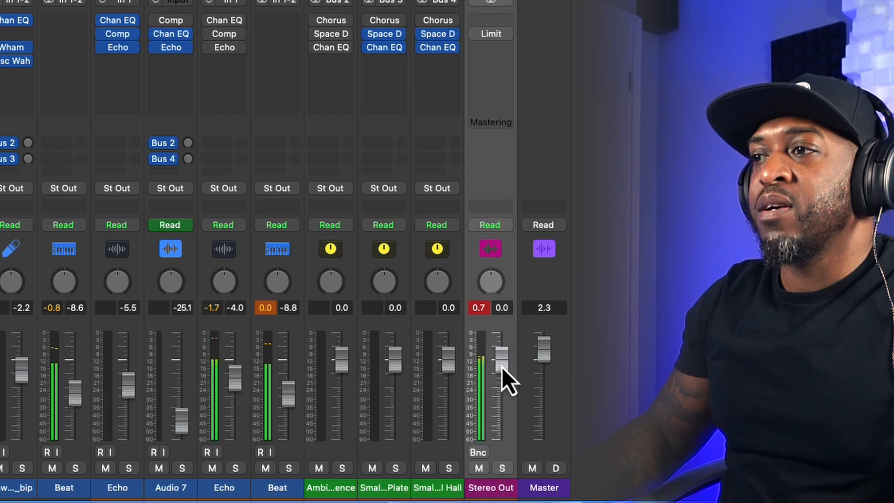
Clear the mixer's peak level readouts and reset the Master and Stereo Out faders to 0.0 dB.
{"action": "left_click_drag", "start_coordinate": [502, 367], "coordinate": [502, 373]}
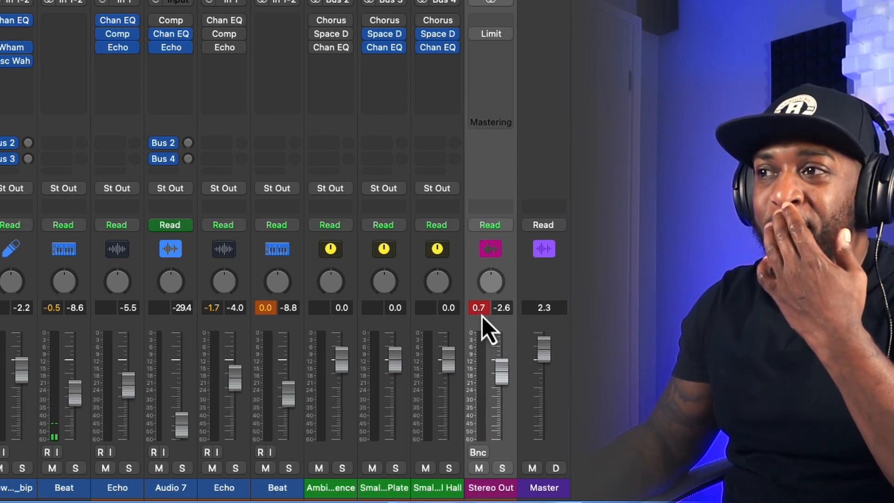
{"action": "left_click", "coordinate": [480, 313]}
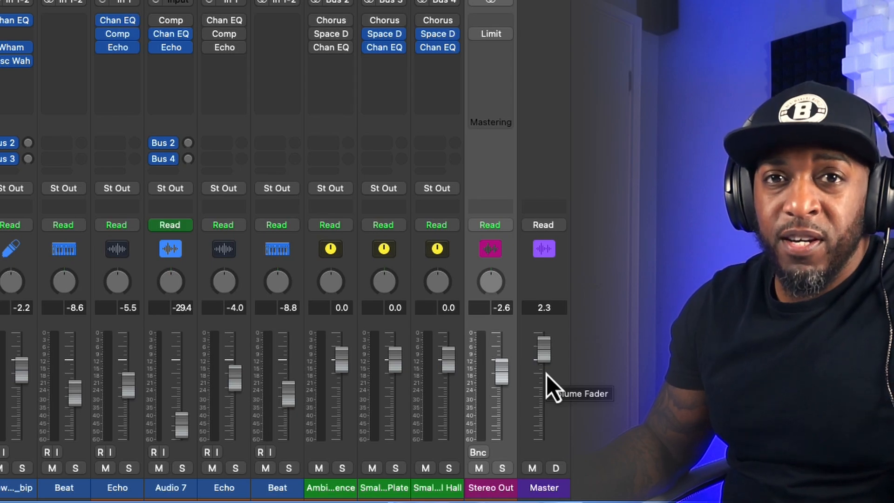
{"action": "left_click", "coordinate": [543, 359], "text": "alt"}
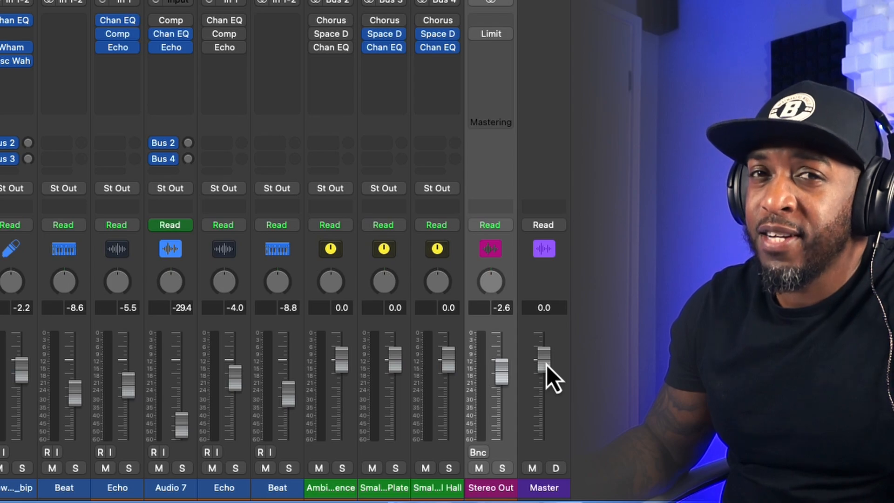
{"action": "left_click", "coordinate": [503, 376], "text": "alt"}
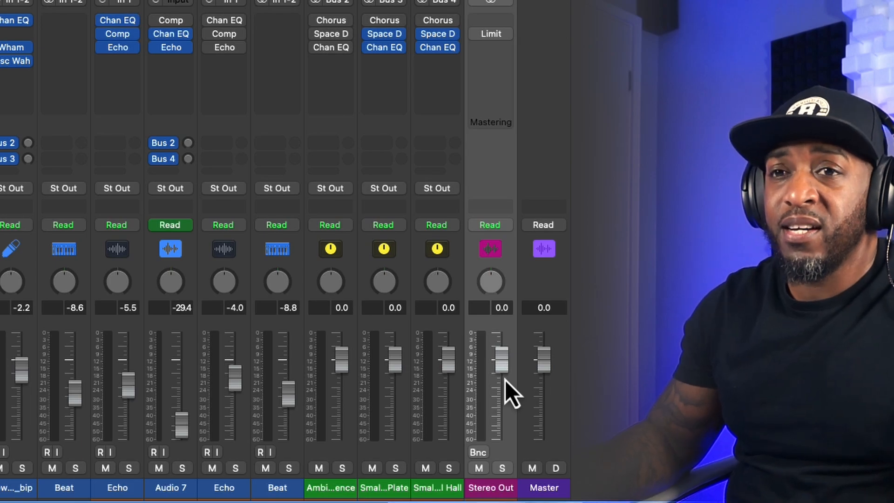
{"action": "mouse_move", "coordinate": [504, 380]}
{"action": "left_mouse_down"}
{"action": "mouse_move", "coordinate": [504, 365]}
{"action": "mouse_move", "coordinate": [505, 388]}
{"action": "left_mouse_up"}
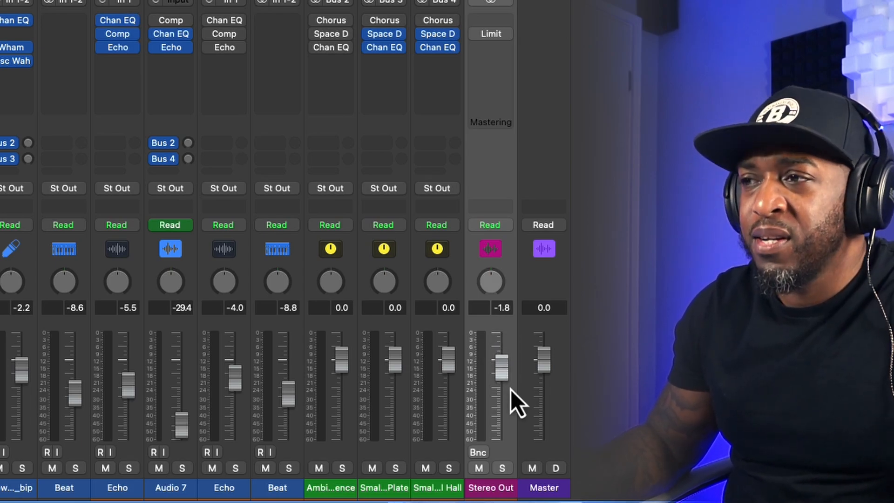
{"action": "left_click", "coordinate": [504, 373], "text": "alt"}
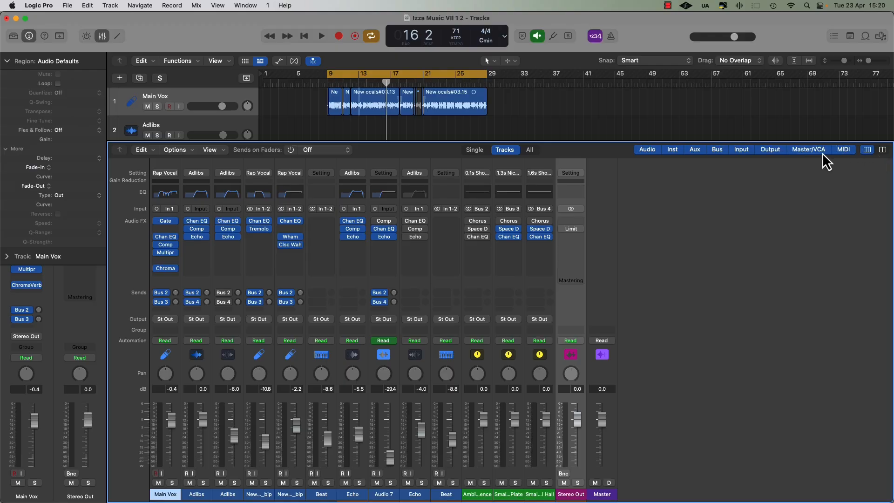
Hide the Master/VCA channel strips in the mixer and show them again.
{"action": "left_click", "coordinate": [809, 154]}
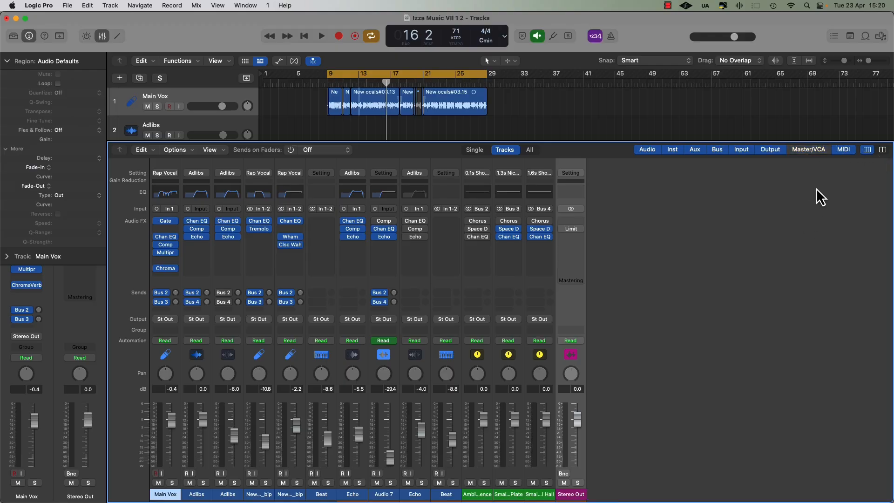
{"action": "left_click", "coordinate": [803, 151]}
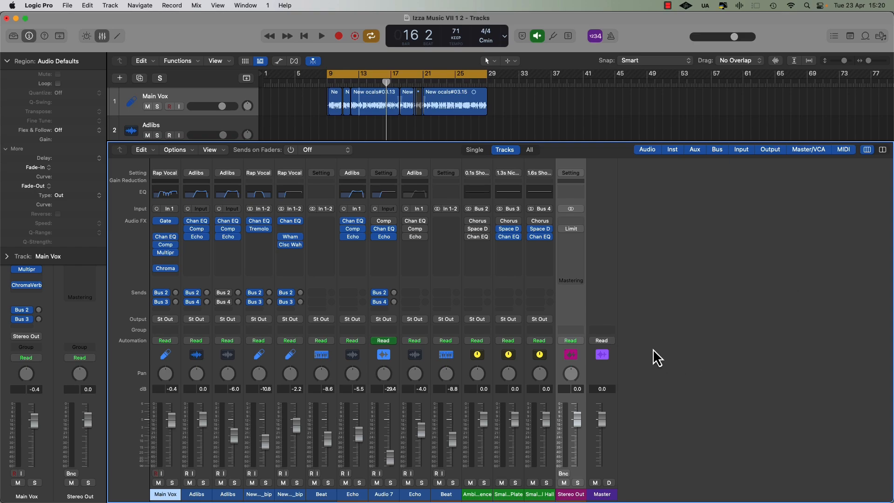
Close the mixer and color the regions of the Beat track on row 6 bright red.
{"action": "key", "text": "x"}
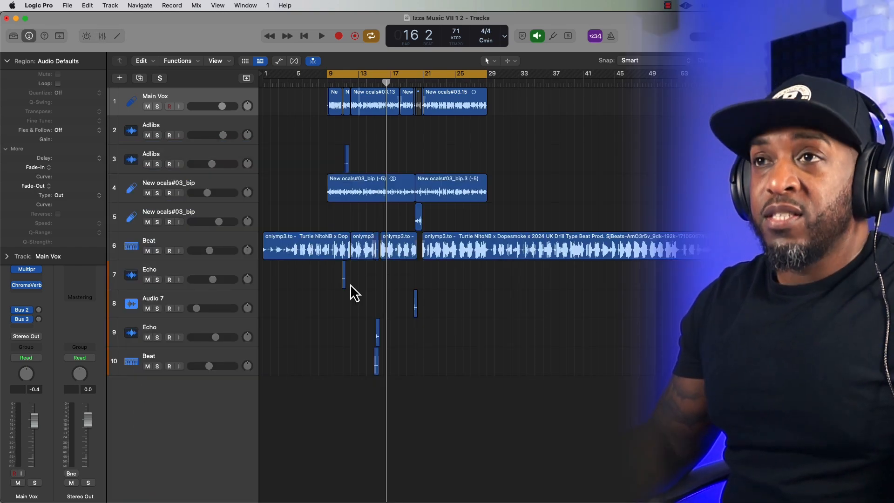
{"action": "left_click", "coordinate": [216, 241]}
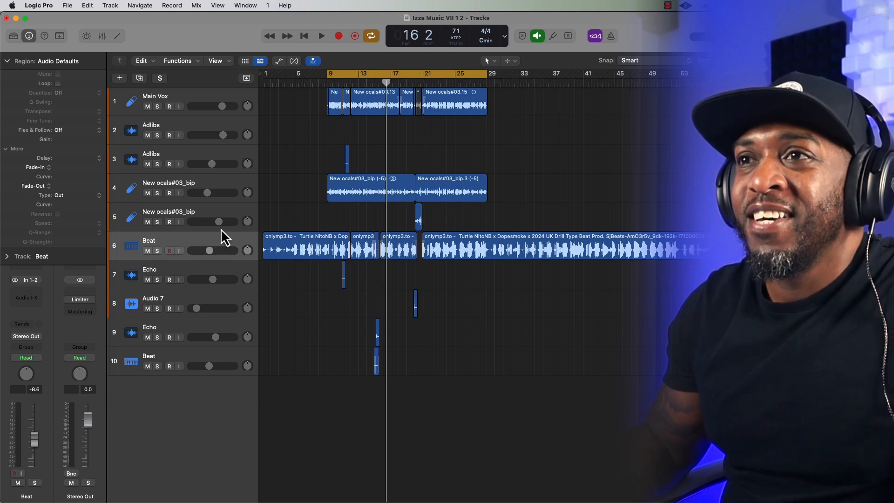
{"action": "left_click", "coordinate": [222, 242]}
{"action": "key", "text": "alt+c"}
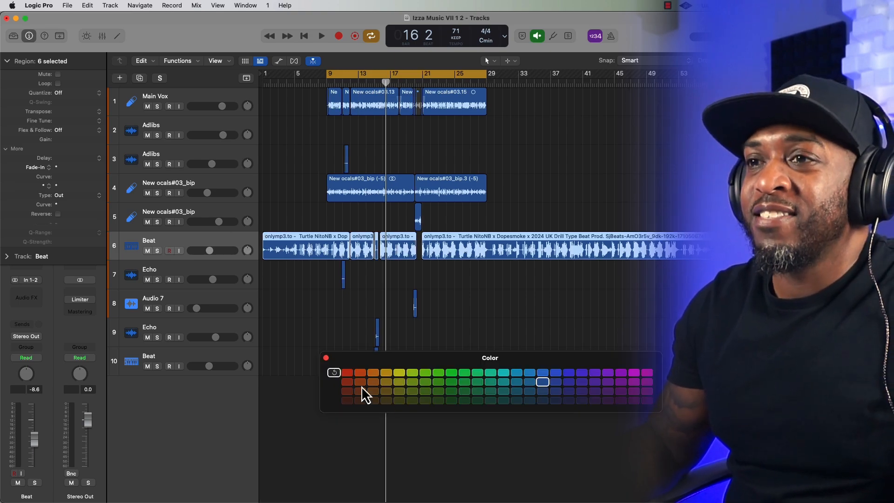
{"action": "left_click", "coordinate": [347, 373]}
Color the regions of Main Vox and the first New ocals#03_bip track bright violet-blue.
{"action": "left_click", "coordinate": [185, 101]}
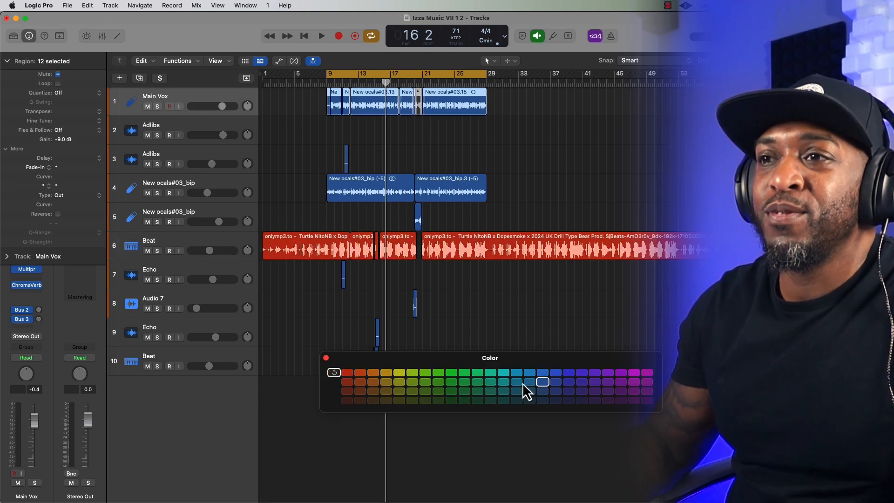
{"action": "left_click", "coordinate": [568, 373]}
{"action": "left_click", "coordinate": [237, 182]}
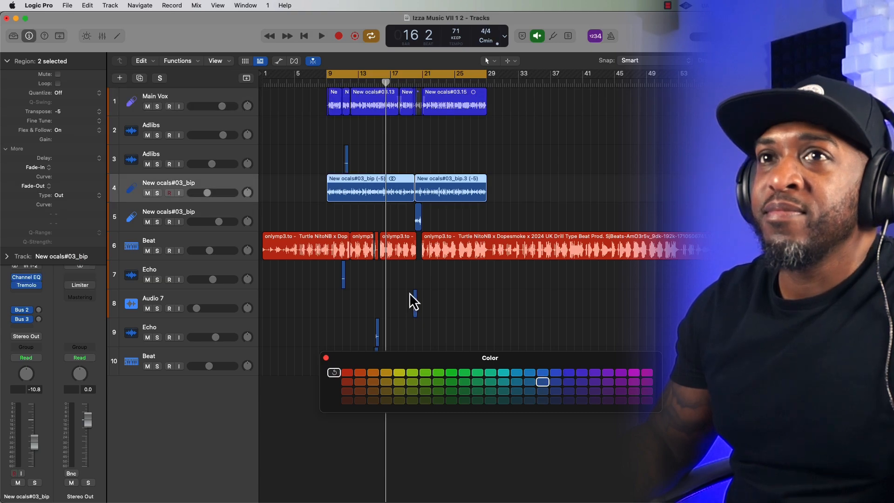
{"action": "left_click", "coordinate": [569, 373]}
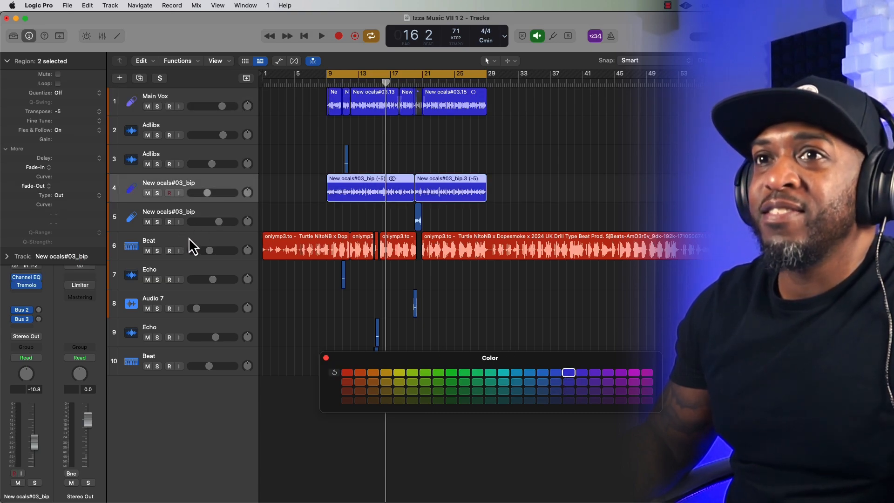
Move the red Beat track to the top of the track list and delete the empty Adlibs track.
{"action": "left_click_drag", "start_coordinate": [189, 238], "coordinate": [195, 95]}
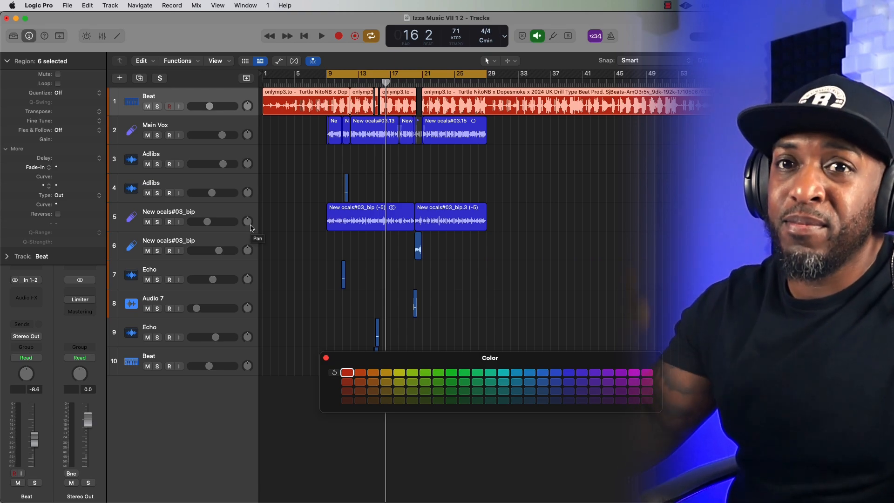
{"action": "left_click", "coordinate": [327, 358]}
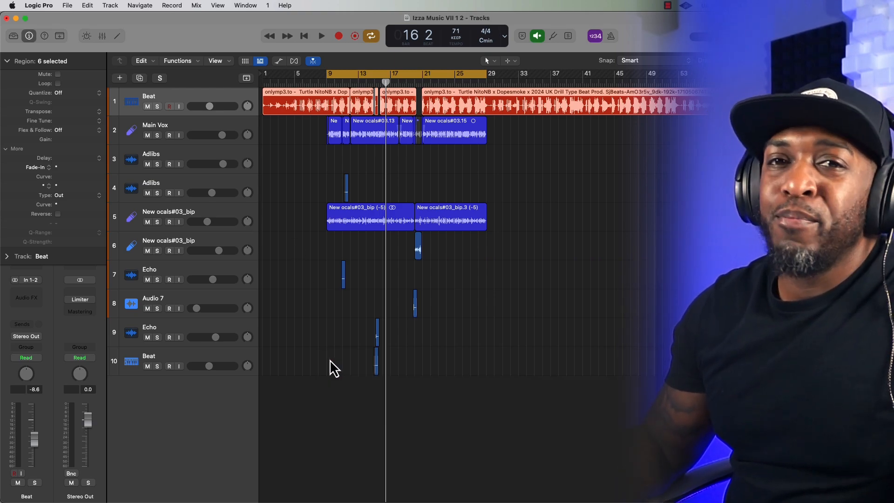
{"action": "left_click", "coordinate": [504, 301], "text": "ctrl+alt"}
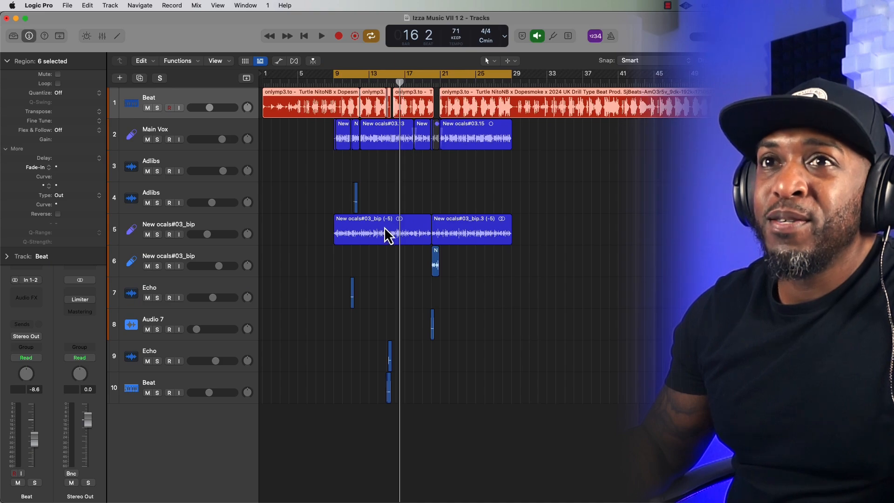
{"action": "left_click", "coordinate": [228, 169]}
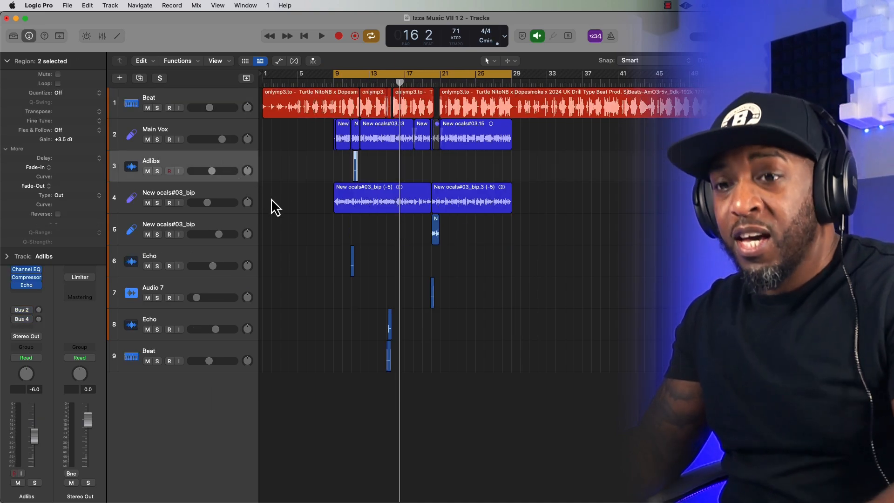
Open the mixer, solo the Beat track and play it back to check its peak level.
{"action": "key", "text": "x"}
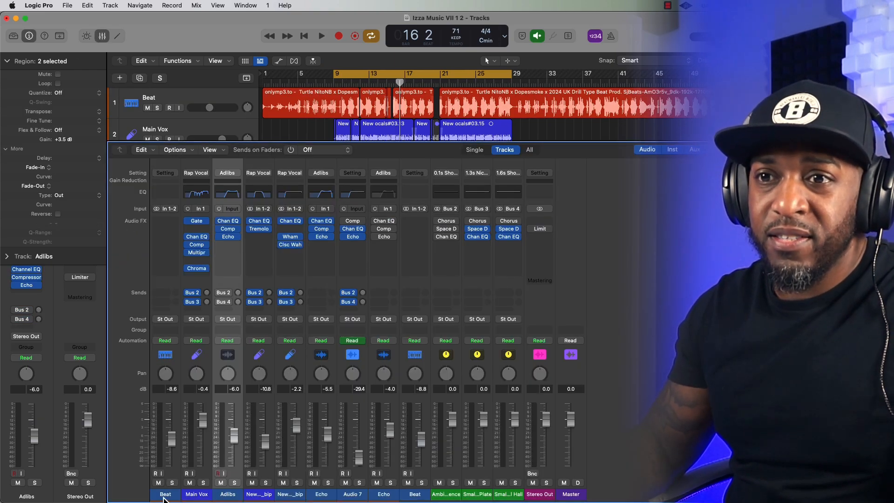
{"action": "left_click", "coordinate": [169, 457]}
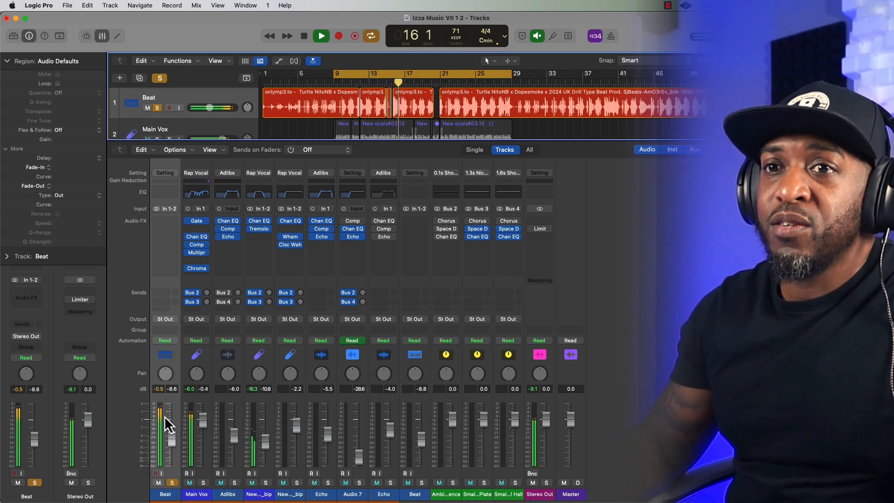
{"action": "key", "text": "space"}
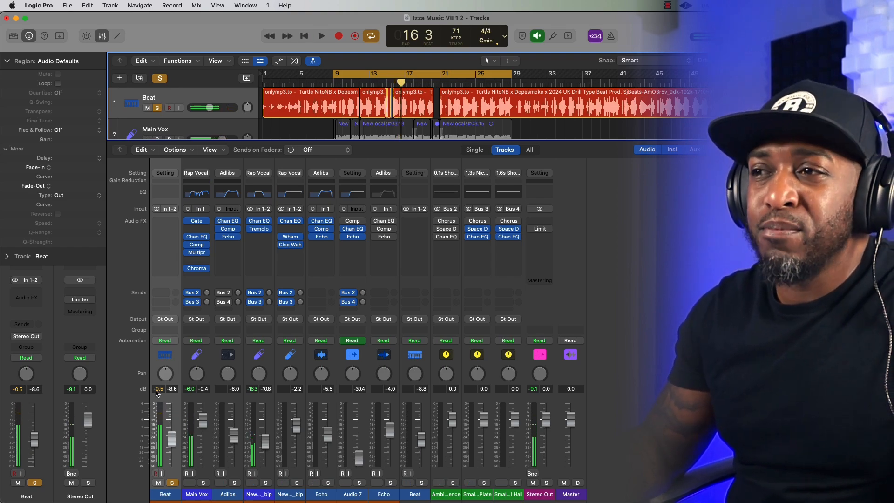
Add the Pre Fader Metering control to the control bar and play back the soloed Beat track with it enabled.
{"action": "right_click", "coordinate": [651, 36]}
{"action": "left_click", "coordinate": [670, 40]}
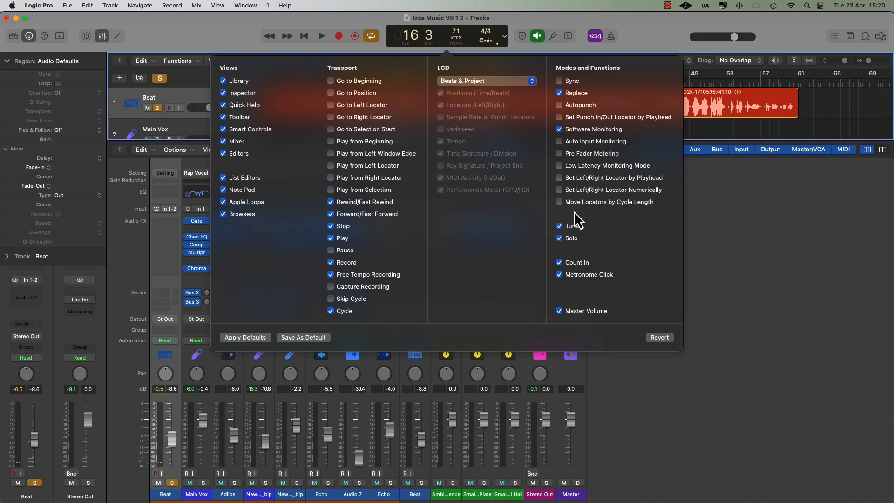
{"action": "left_click", "coordinate": [573, 152]}
{"action": "left_click", "coordinate": [773, 348]}
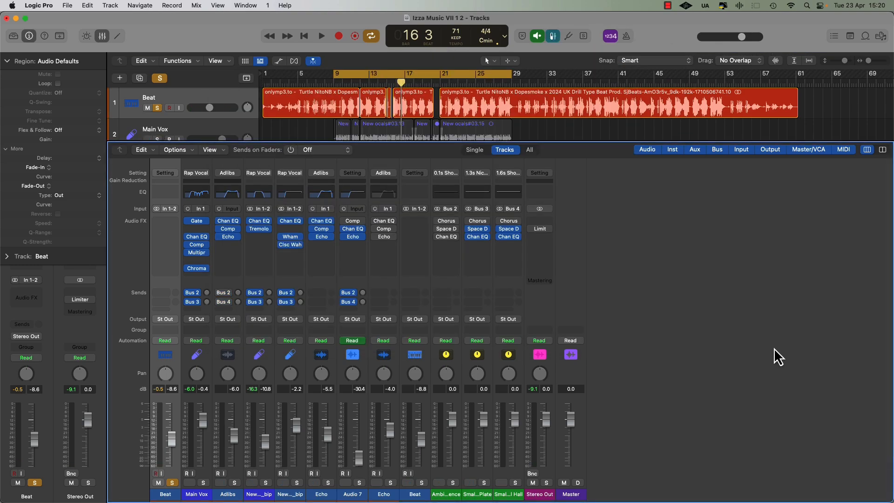
{"action": "key", "text": "space"}
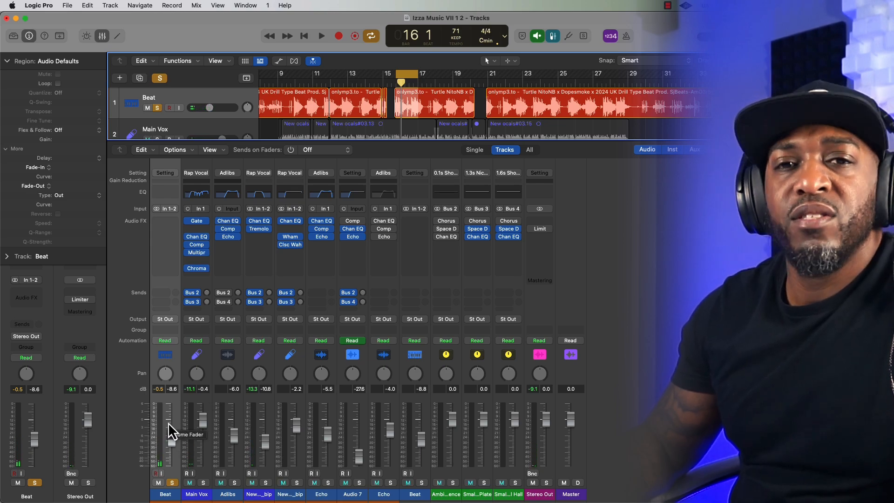
Select all regions on the soloed Beat track and reset that track's fader to 0.0 dB.
{"action": "left_click", "coordinate": [440, 126], "text": "ctrl+alt"}
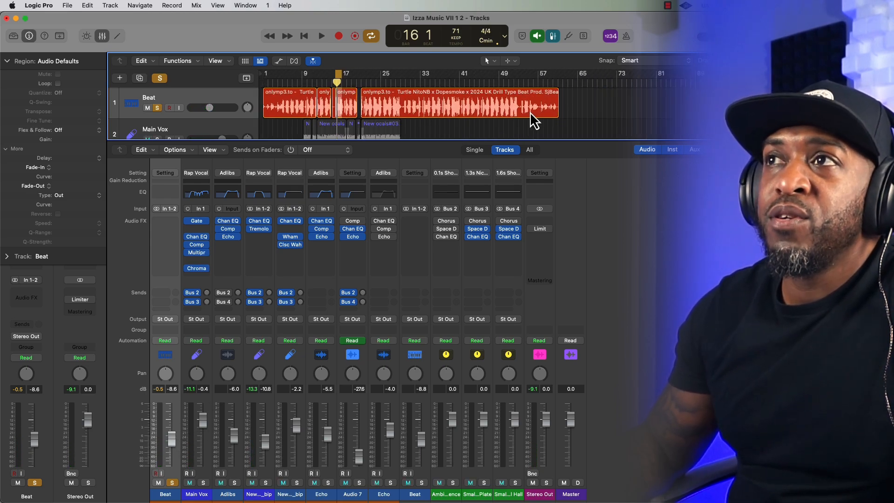
{"action": "left_click_drag", "start_coordinate": [611, 114], "coordinate": [278, 99]}
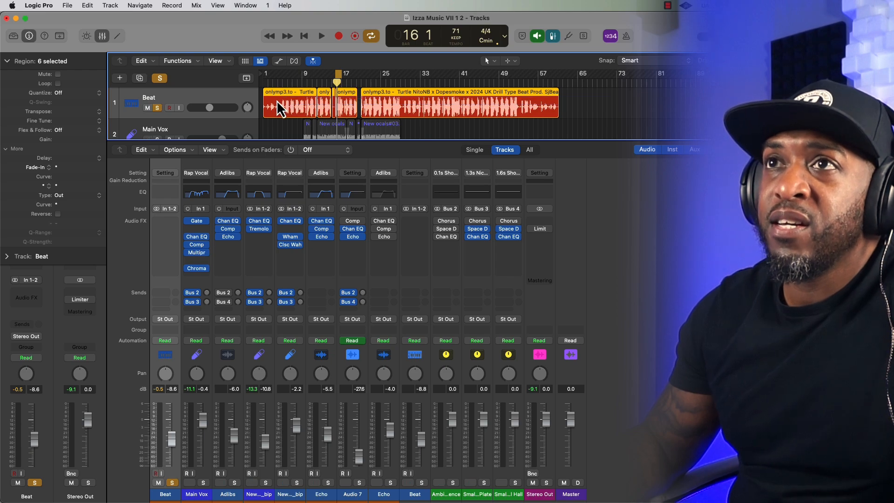
{"action": "left_click", "coordinate": [172, 436], "text": "alt"}
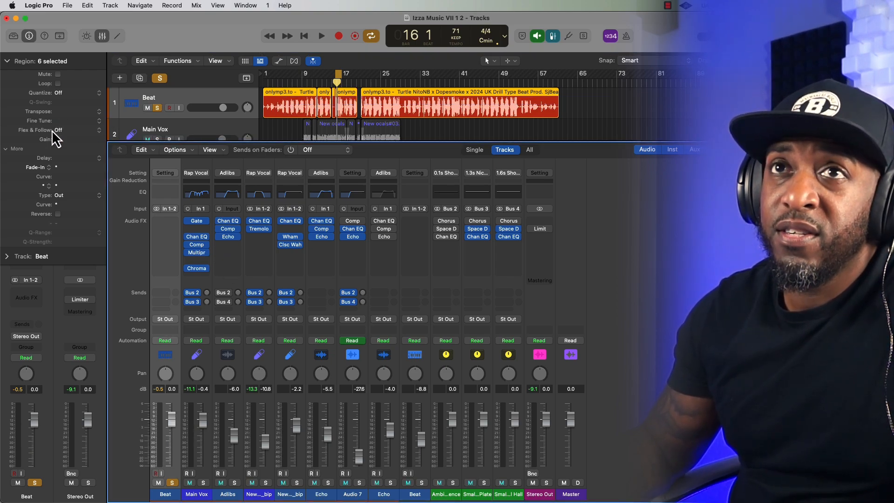
Try lowering the gain of the selected Beat regions to -5.4 dB and play back to check the level.
{"action": "left_click_drag", "start_coordinate": [57, 141], "coordinate": [62, 199]}
{"action": "key", "text": "space"}
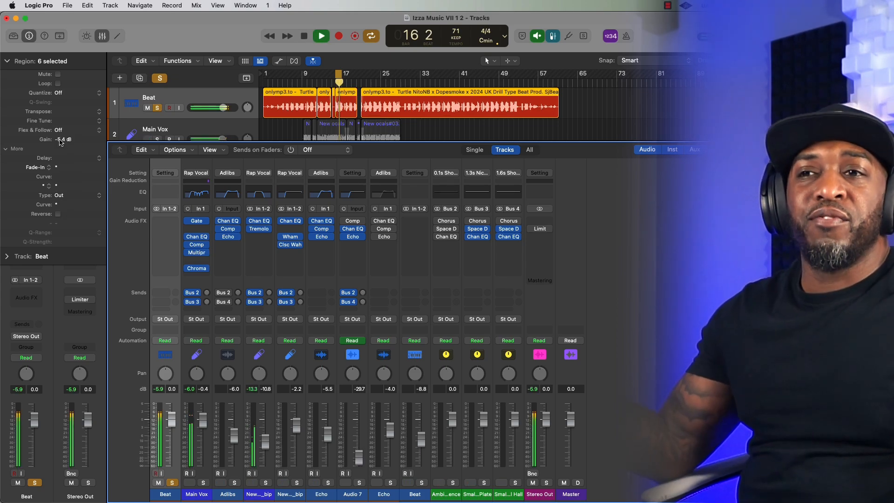
{"action": "key", "text": "space"}
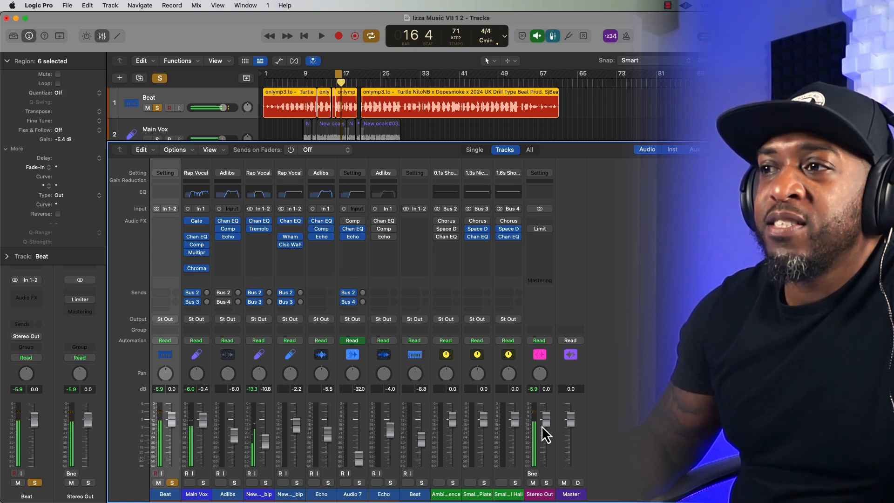
{"action": "key", "text": "space"}
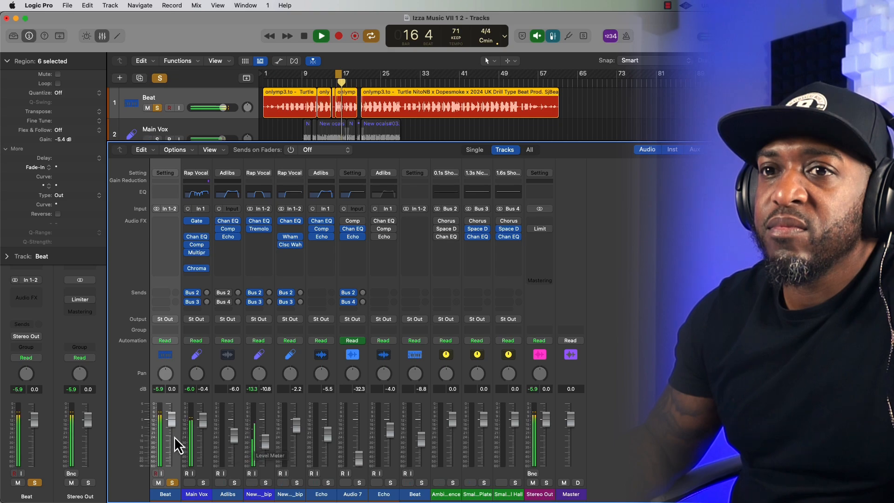
{"action": "key", "text": "space"}
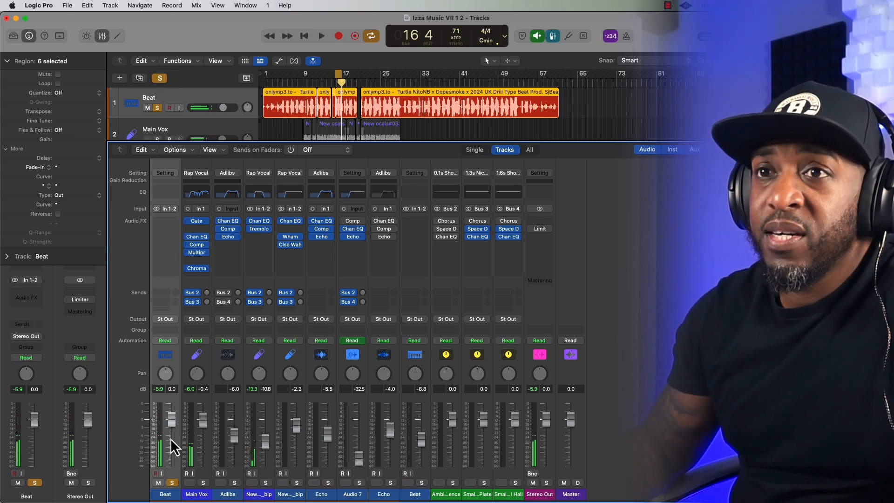
Duplicate the top Beat track, close the mixer and copy all of its regions onto the duplicate.
{"action": "left_click", "coordinate": [211, 93]}
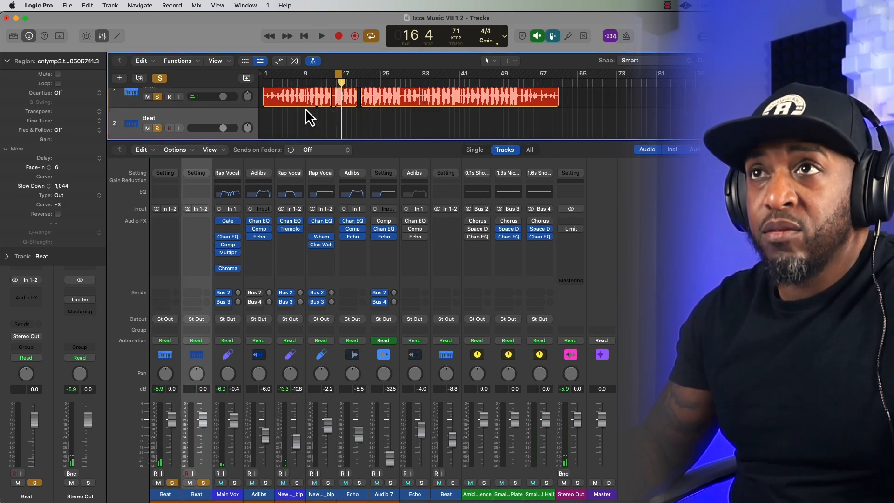
{"action": "key", "text": "cmd+d"}
{"action": "key", "text": "x"}
{"action": "left_click_drag", "start_coordinate": [519, 141], "coordinate": [285, 130]}
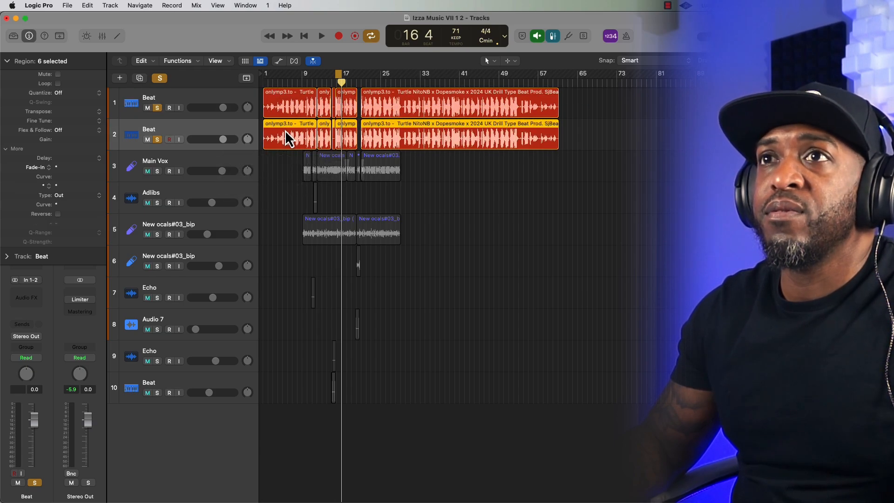
Rename the duplicated Beat track to Fixde.
{"action": "double_click", "coordinate": [157, 130]}
{"action": "type", "text": "Fi"}
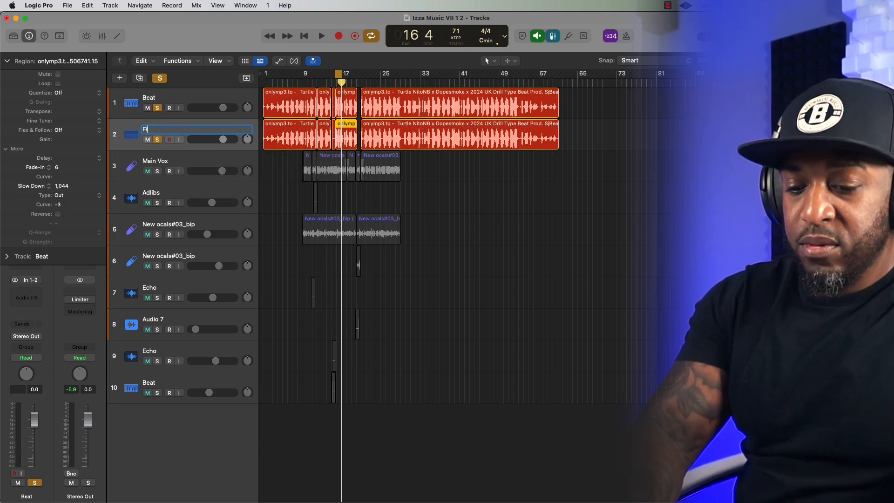
{"action": "type", "text": "xde"}
{"action": "key", "text": "Return"}
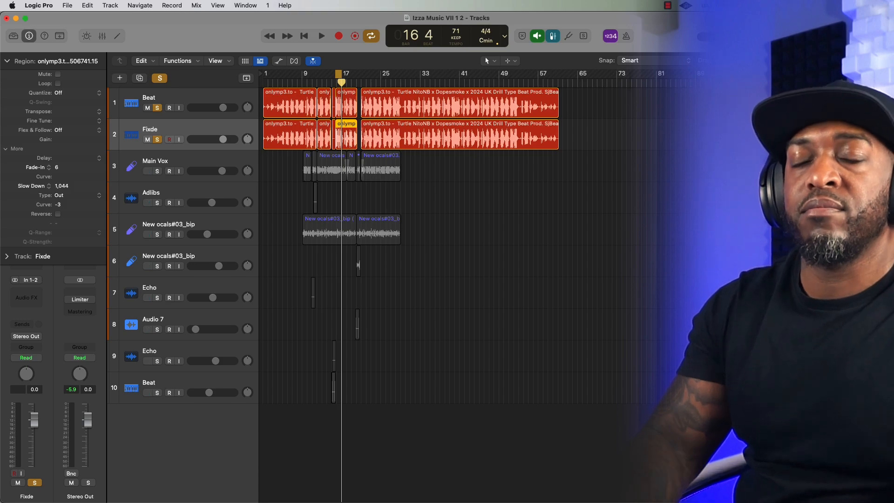
Correct the duplicated Beat track's name to Fixed and name its selected region after the track.
{"action": "double_click", "coordinate": [158, 129]}
{"action": "type", "text": "Fi"}
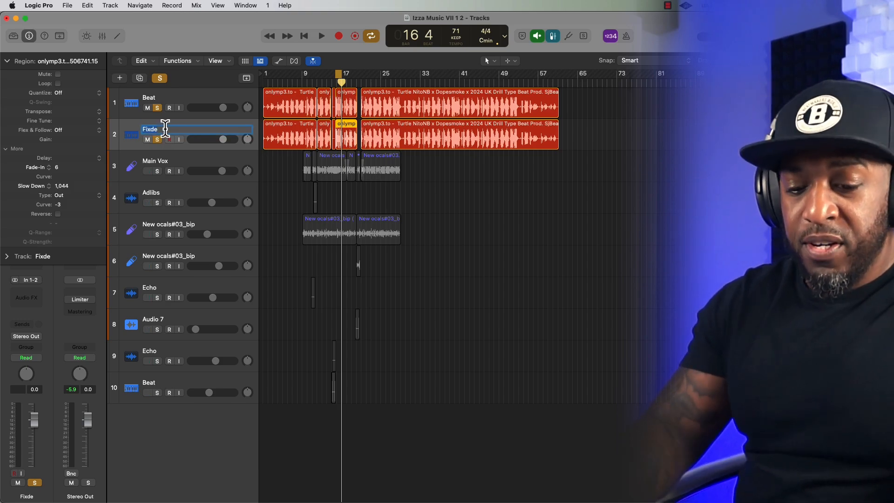
{"action": "type", "text": "xed"}
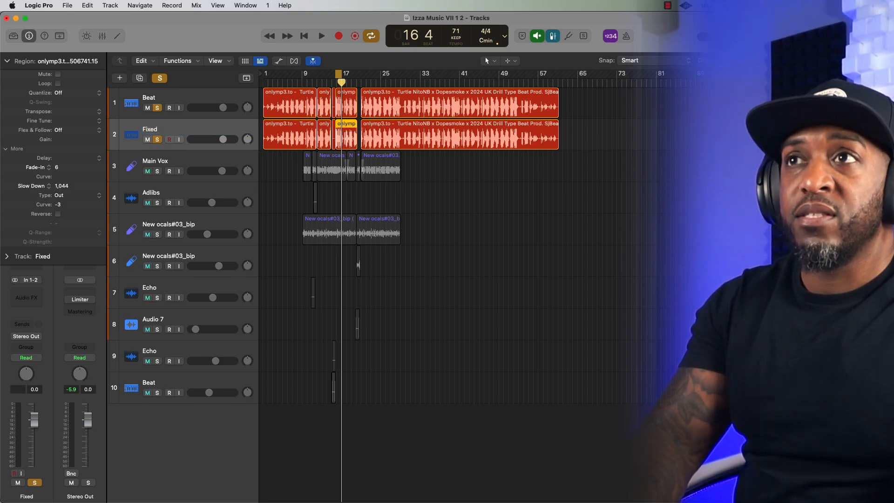
{"action": "key", "text": "alt+shift+n"}
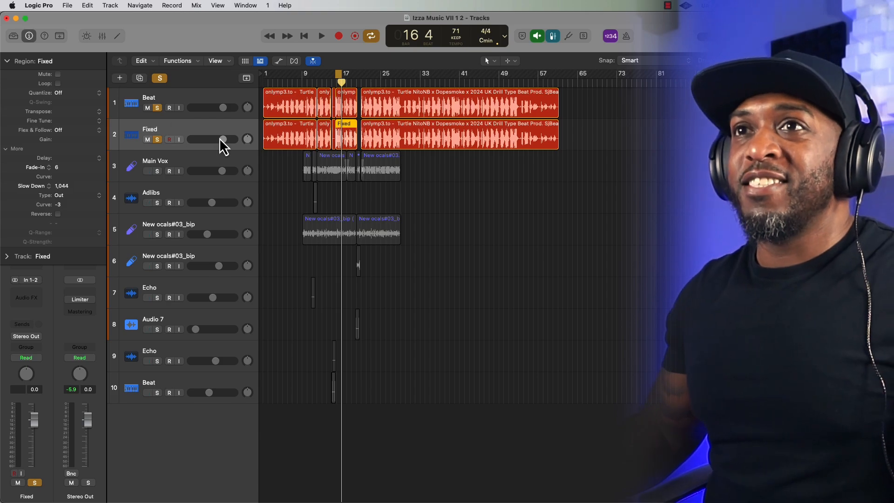
Select all regions on the Fixed track and color them bright green.
{"action": "left_click_drag", "start_coordinate": [611, 130], "coordinate": [305, 133]}
{"action": "key", "text": "alt+c"}
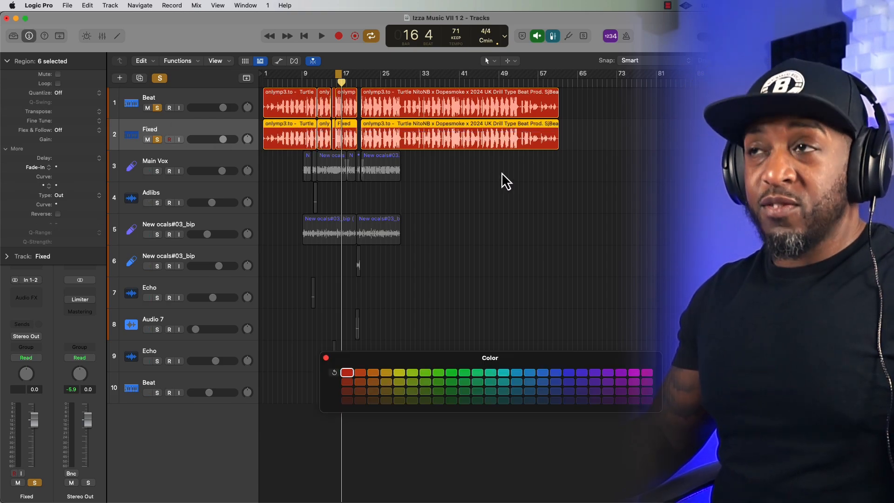
{"action": "left_click", "coordinate": [479, 401]}
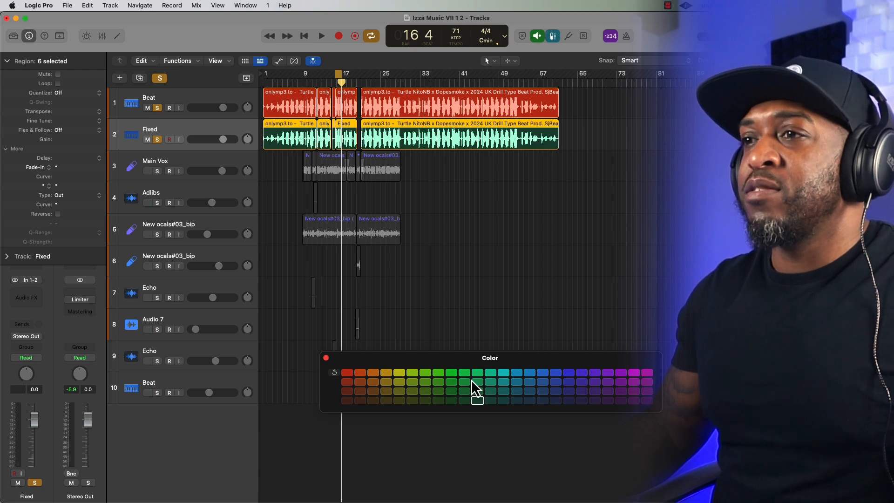
{"action": "left_click", "coordinate": [464, 372]}
{"action": "scroll", "coordinate": [335, 180], "scroll_direction": "up", "scroll_amount": 2}
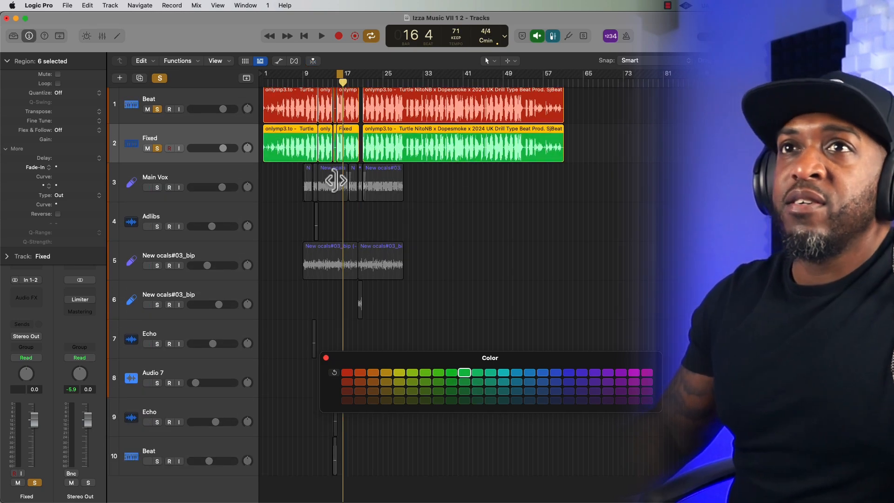
Solo only the red Beat track, taking the Fixed copy out of solo.
{"action": "left_click", "coordinate": [189, 98]}
{"action": "left_click", "coordinate": [156, 151]}
{"action": "left_click", "coordinate": [156, 111]}
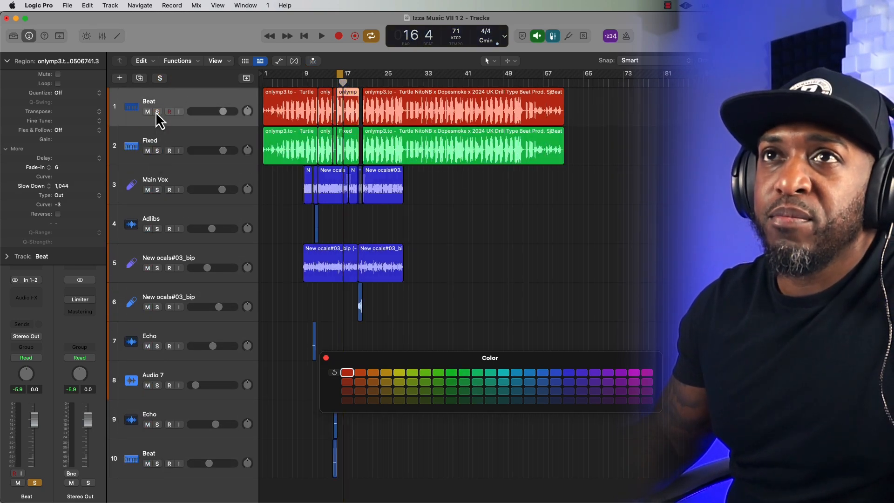
{"action": "left_click", "coordinate": [157, 150]}
{"action": "left_click", "coordinate": [157, 111]}
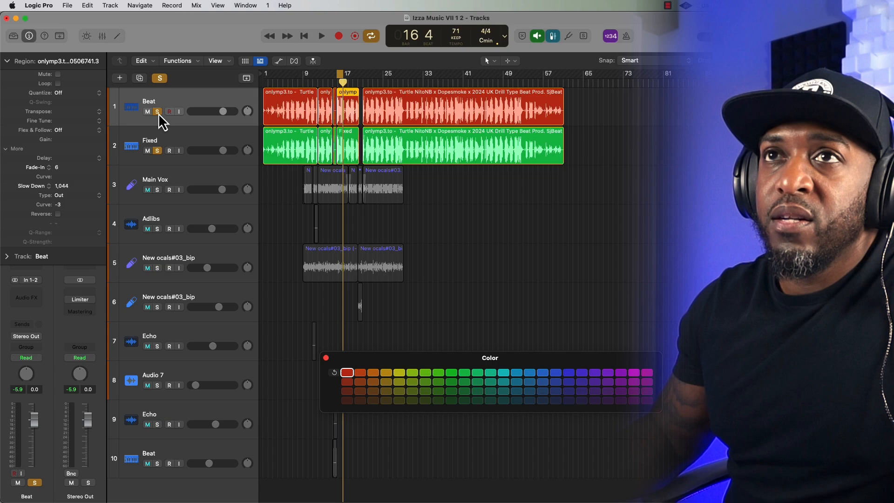
{"action": "left_click", "coordinate": [156, 151]}
Lower the Beat track's fader to -8.8 dB and play the looped section with the mixer open to check levels.
{"action": "key", "text": "space"}
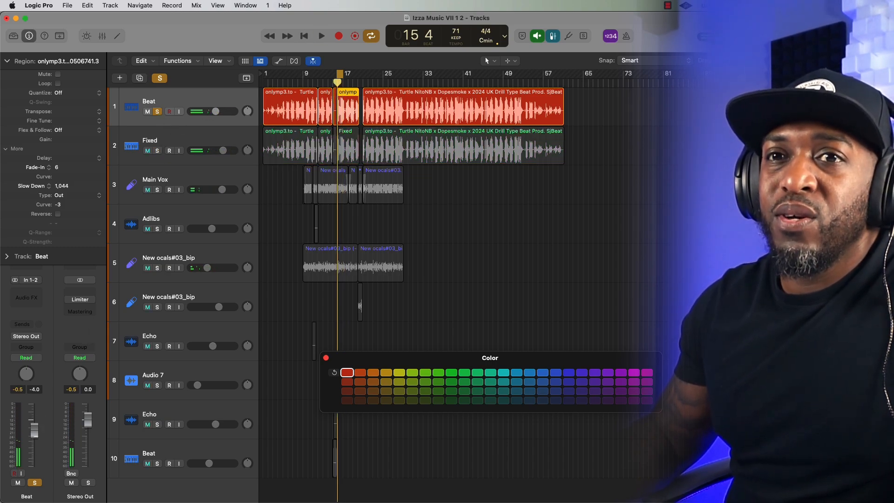
{"action": "key", "text": "space"}
{"action": "key", "text": "x"}
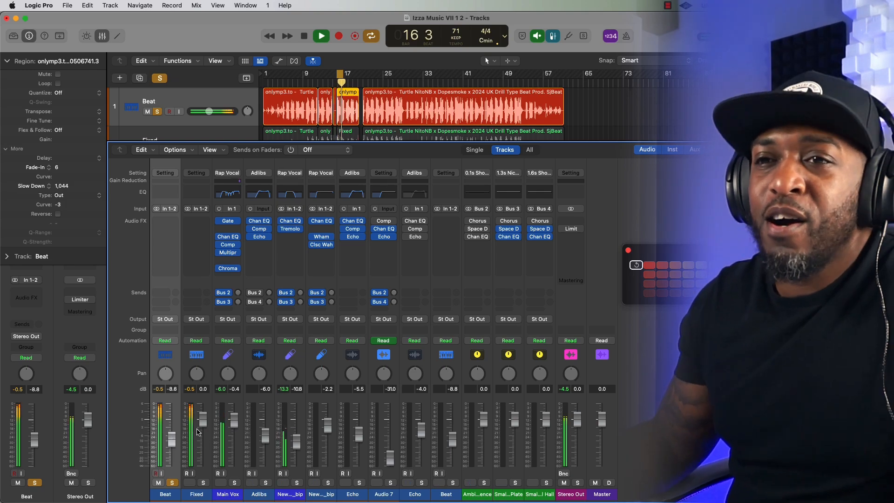
{"action": "key", "text": "space"}
Play back the section, switching the solo between the Fixed and Beat tracks to compare them.
{"action": "left_click", "coordinate": [195, 495]}
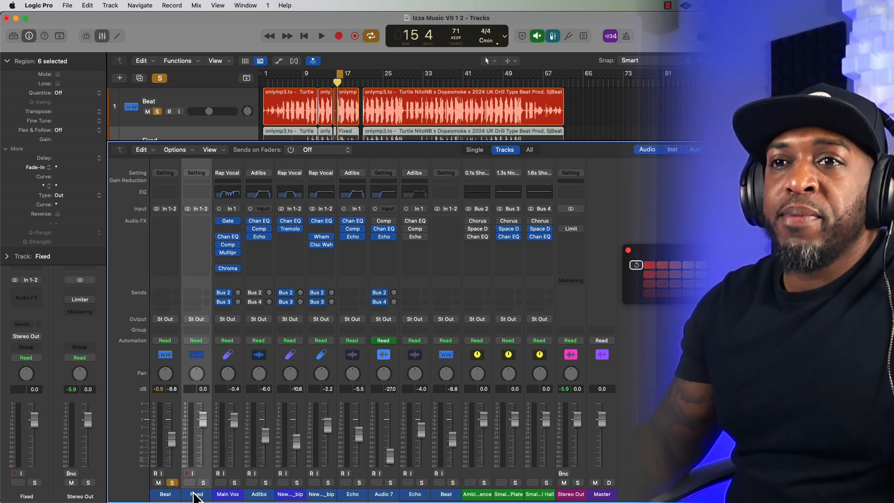
{"action": "key", "text": "space"}
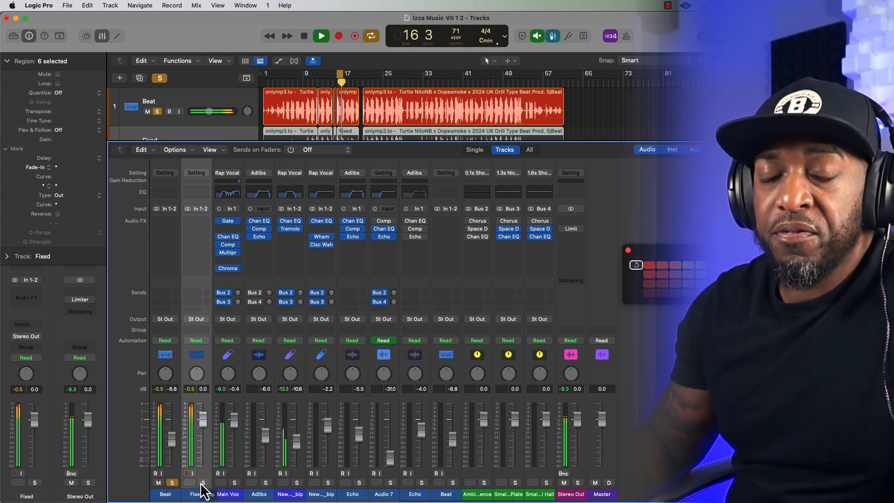
{"action": "left_click", "coordinate": [203, 483]}
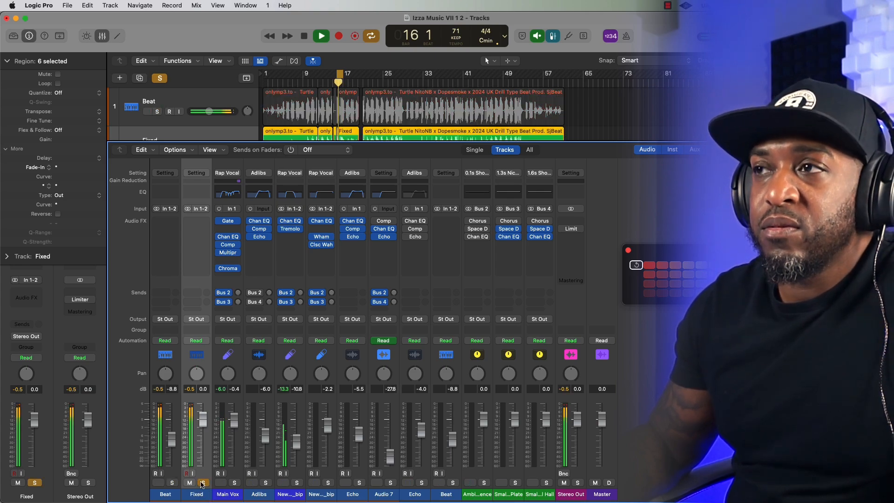
{"action": "left_click", "coordinate": [172, 483]}
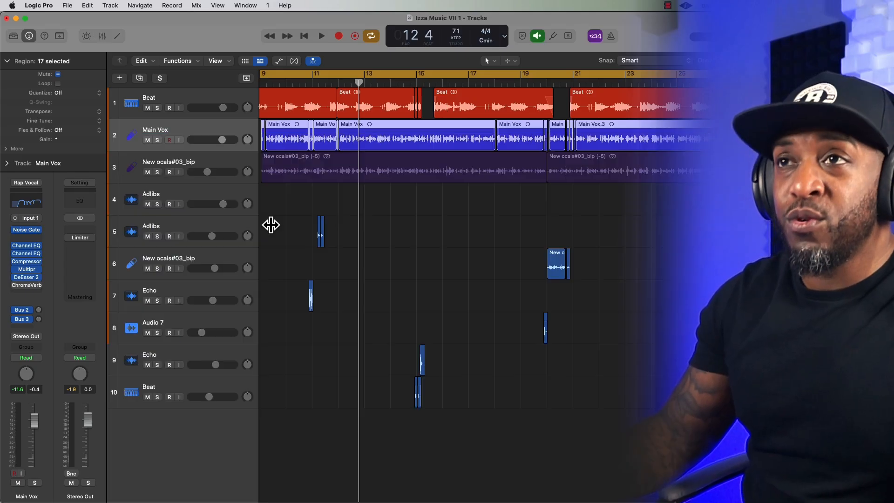
Solo the Main Vox track in the Izza Music VII 1 project, bypass all its insert plug-ins and play the dry vocal.
{"action": "left_click", "coordinate": [157, 139]}
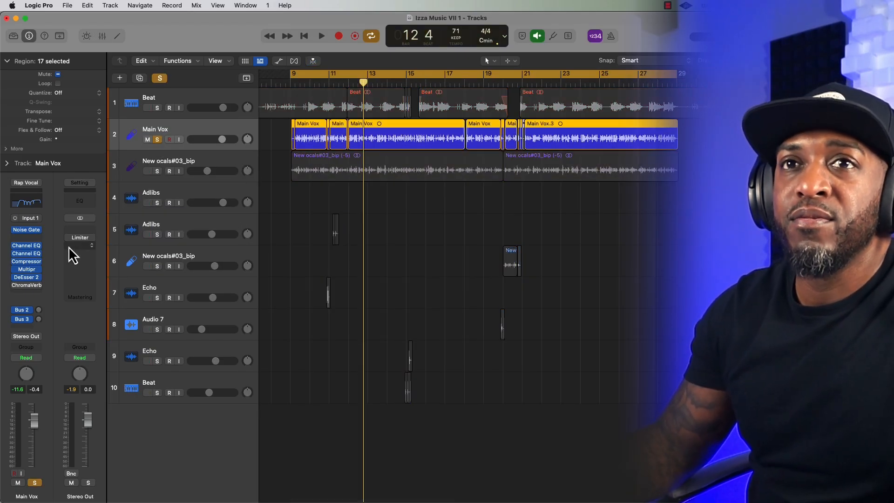
{"action": "left_click_drag", "start_coordinate": [13, 231], "coordinate": [8, 295]}
{"action": "key", "text": "space"}
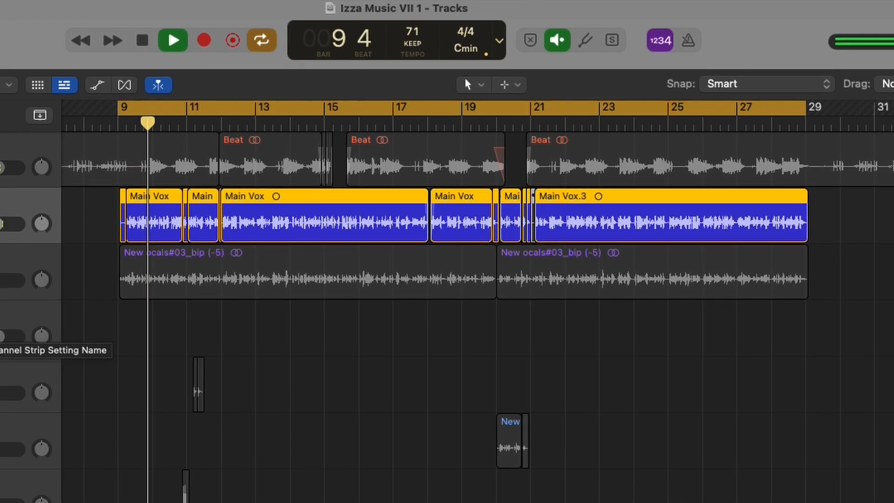
{"action": "key", "text": "space"}
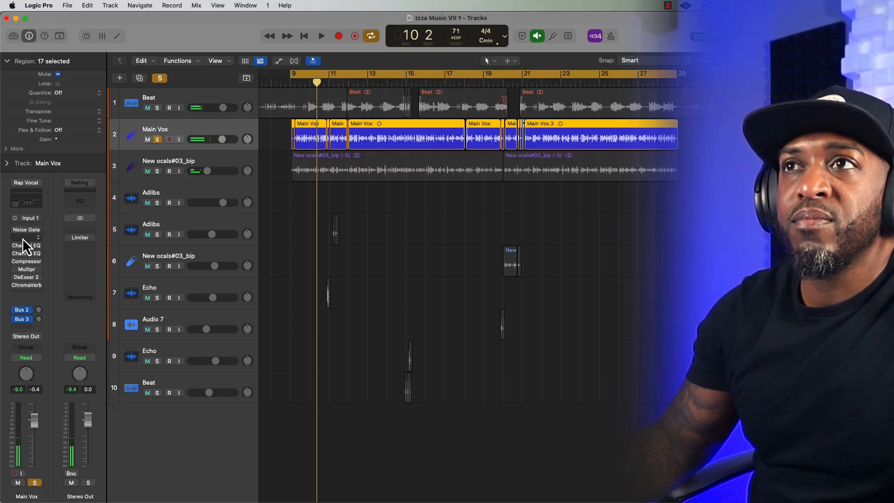
Examine the Main Vox waveform for flattened peaks, marking the loud one just before bar 9 beat 4 and playing it back.
{"action": "key", "text": "super+Down"}
{"action": "scroll", "coordinate": [348, 169], "scroll_direction": "up", "scroll_amount": 15}
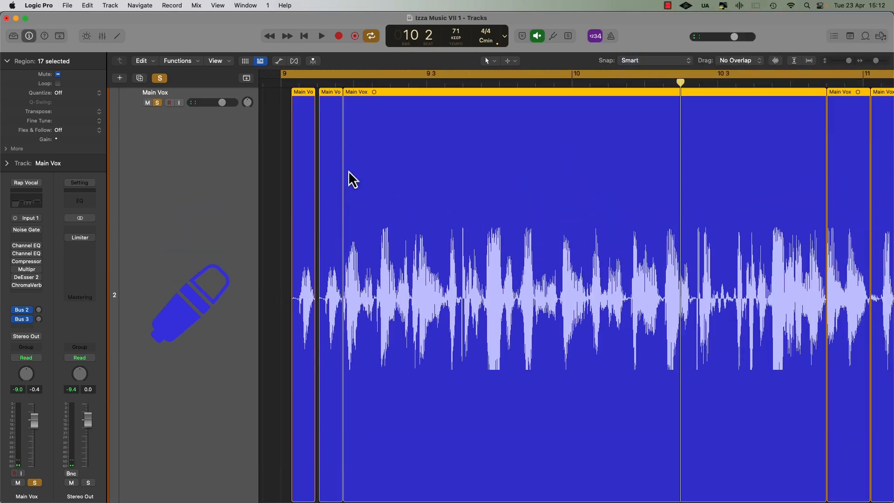
{"action": "left_click_drag", "start_coordinate": [620, 357], "coordinate": [632, 351]}
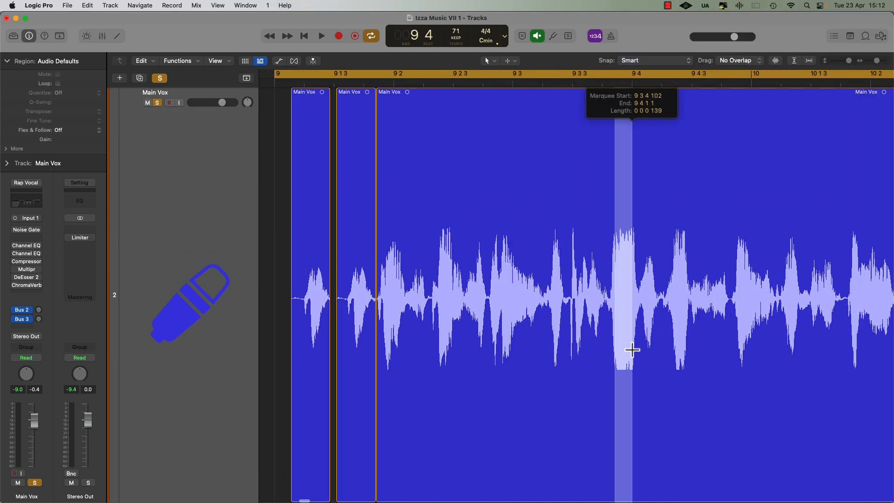
{"action": "scroll", "coordinate": [639, 355], "scroll_direction": "up", "scroll_amount": 12}
{"action": "scroll", "coordinate": [680, 364], "scroll_direction": "down", "scroll_amount": 10}
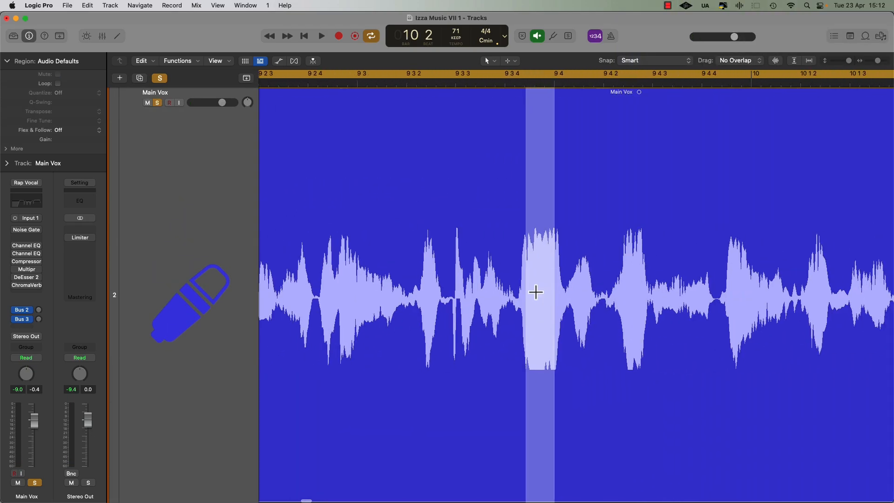
{"action": "left_click_drag", "start_coordinate": [518, 275], "coordinate": [579, 282]}
{"action": "key", "text": "space"}
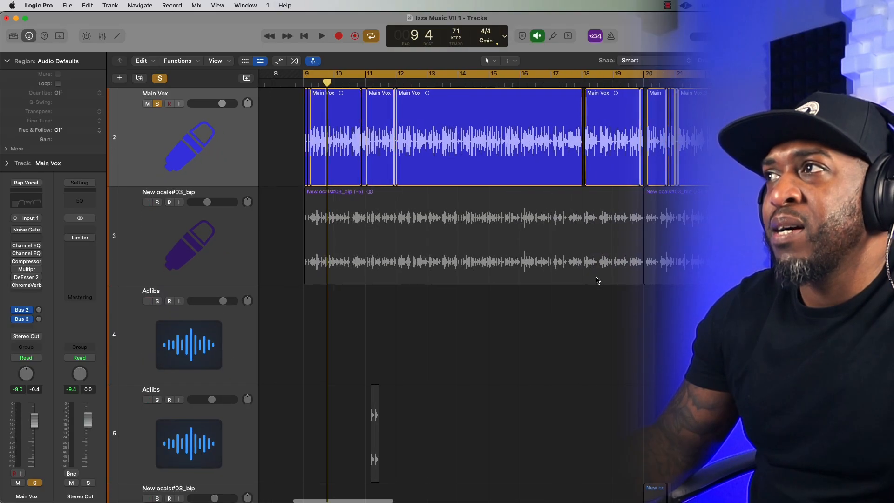
{"action": "scroll", "coordinate": [597, 278], "scroll_direction": "left", "scroll_amount": 1}
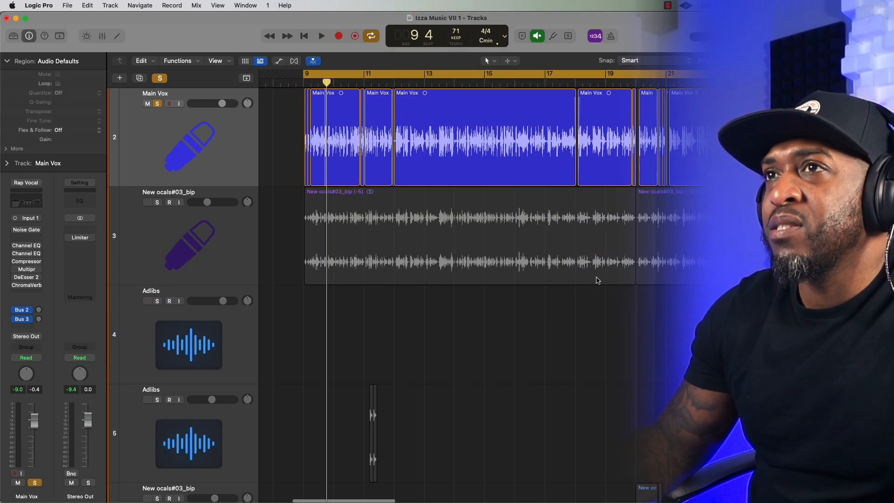
{"action": "scroll", "coordinate": [595, 282], "scroll_direction": "up", "scroll_amount": 3}
{"action": "scroll", "coordinate": [594, 280], "scroll_direction": "right", "scroll_amount": 2}
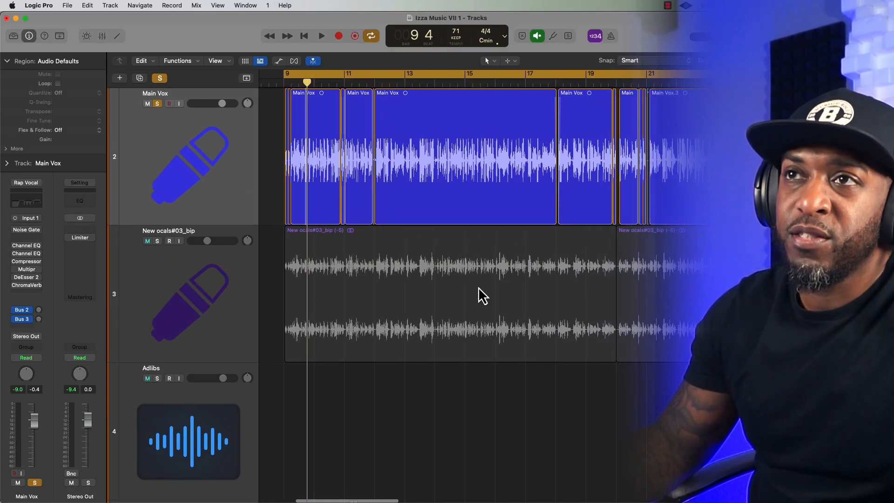
Enable the Noise Gate on Main Vox and toggle it during playback to compare the vocal with and without it.
{"action": "left_click", "coordinate": [26, 230]}
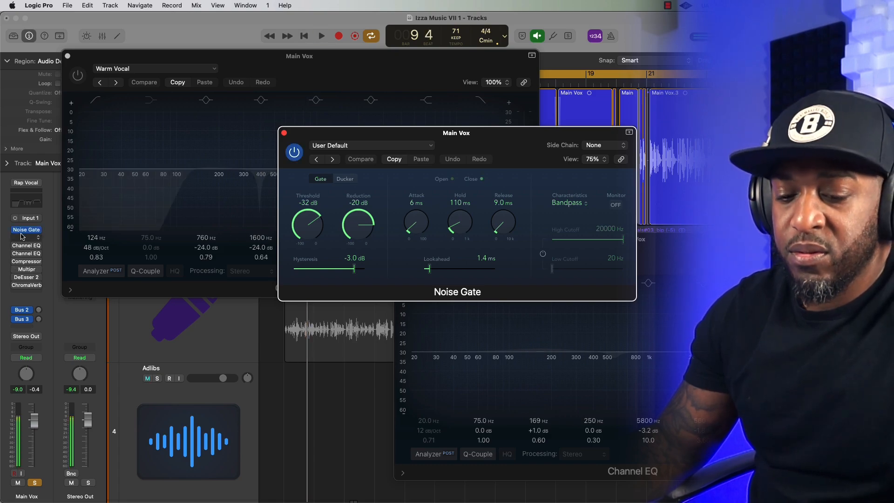
{"action": "left_click", "coordinate": [354, 426]}
{"action": "key", "text": "space"}
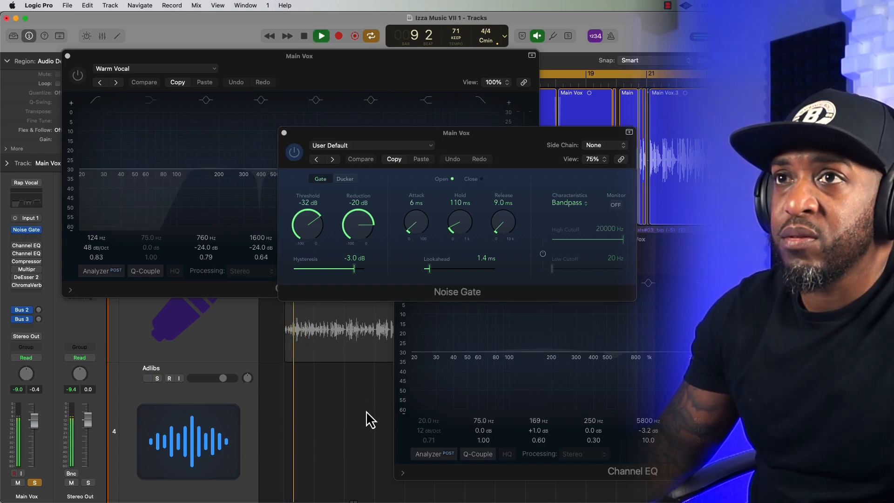
{"action": "left_click", "coordinate": [295, 155]}
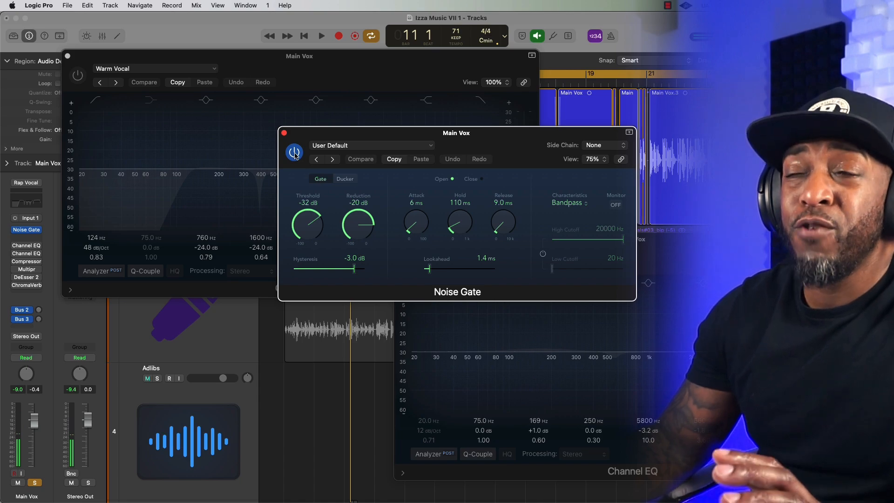
Insert SPL De-Verb below the Noise Gate on Main Vox and turn up its reverb reduction while playing back.
{"action": "left_click", "coordinate": [36, 242]}
{"action": "type", "text": "spl d"}
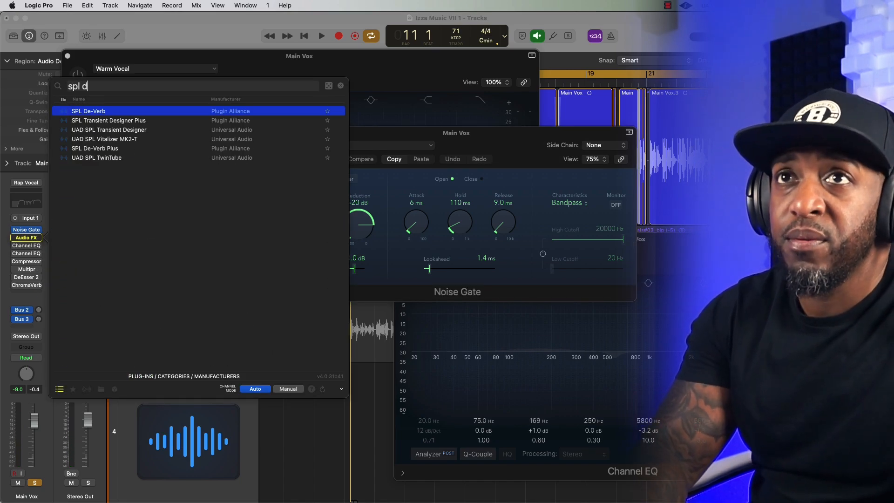
{"action": "key", "text": "Return"}
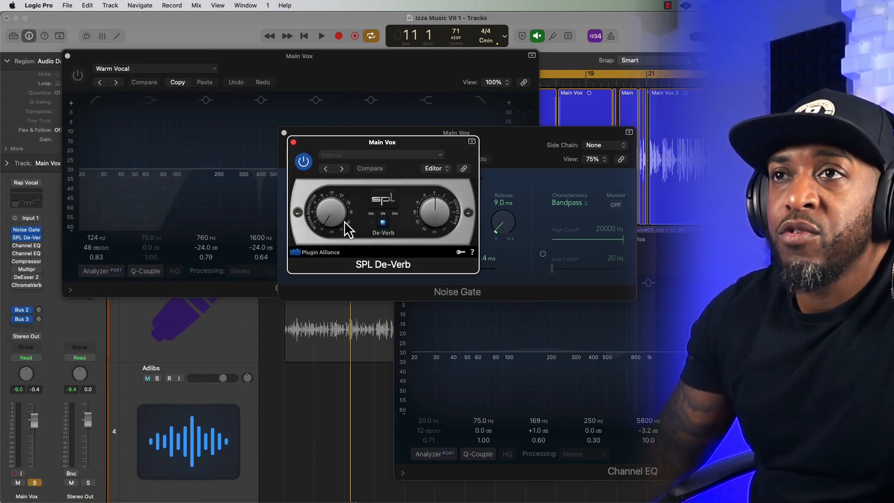
{"action": "key", "text": "space"}
{"action": "left_click_drag", "start_coordinate": [339, 226], "coordinate": [343, 205]}
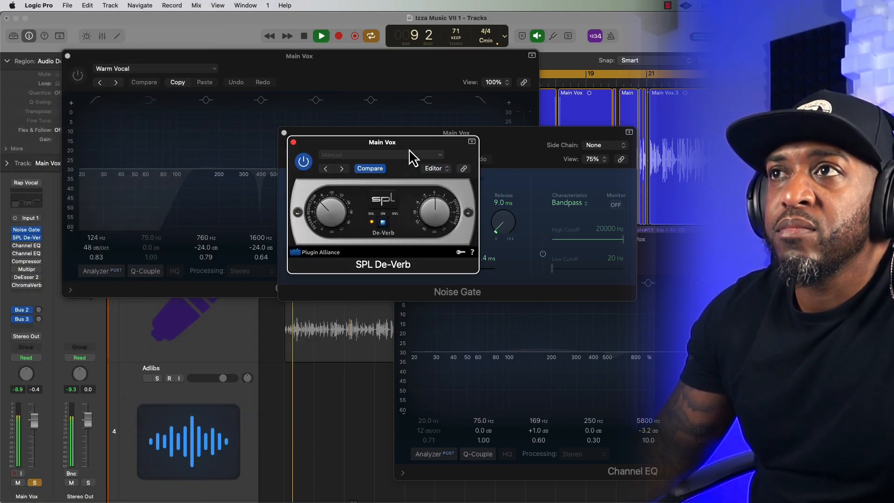
{"action": "left_click_drag", "start_coordinate": [409, 149], "coordinate": [481, 172]}
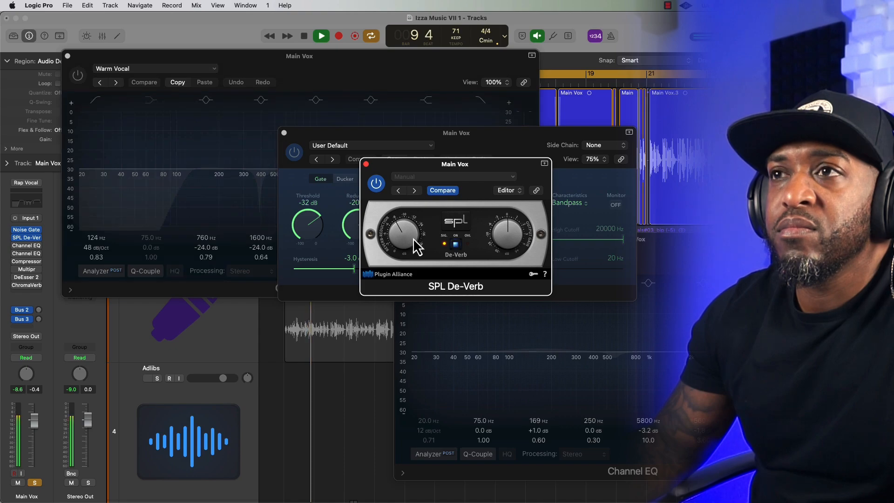
Bypass and re-enable SPL De-Verb during playback to compare the vocal's room sound.
{"action": "left_click", "coordinate": [380, 188]}
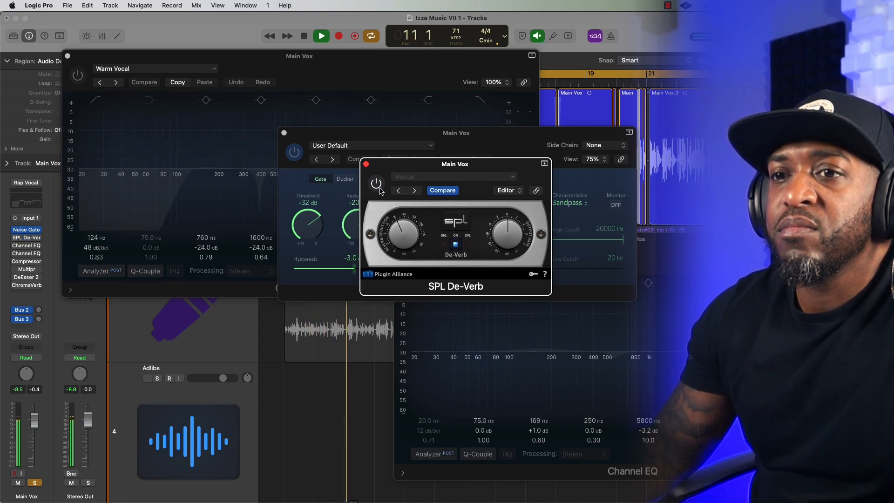
{"action": "left_click", "coordinate": [376, 184]}
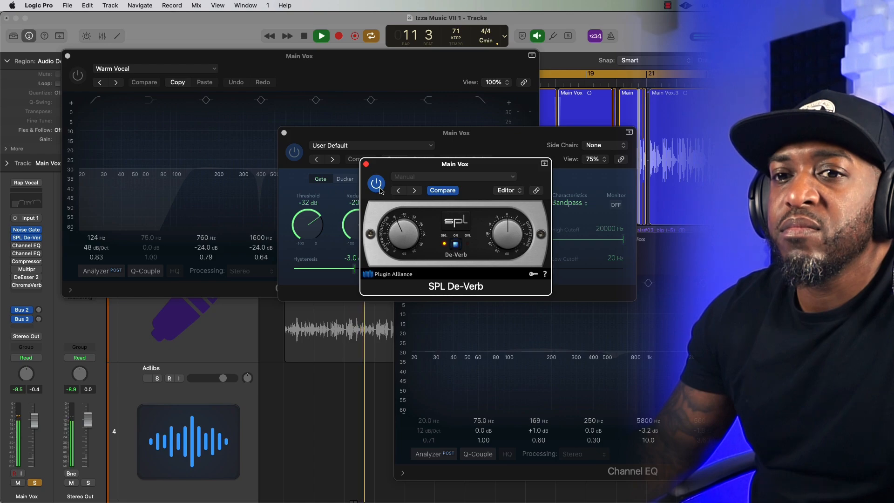
{"action": "key", "text": "space"}
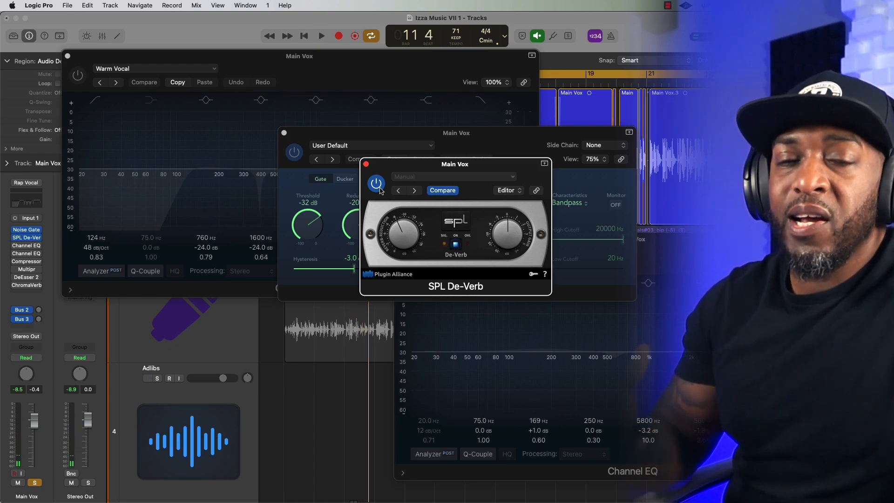
Close the SPL De-Verb window and remove the plug-in from the Main Vox channel strip.
{"action": "left_click", "coordinate": [366, 164]}
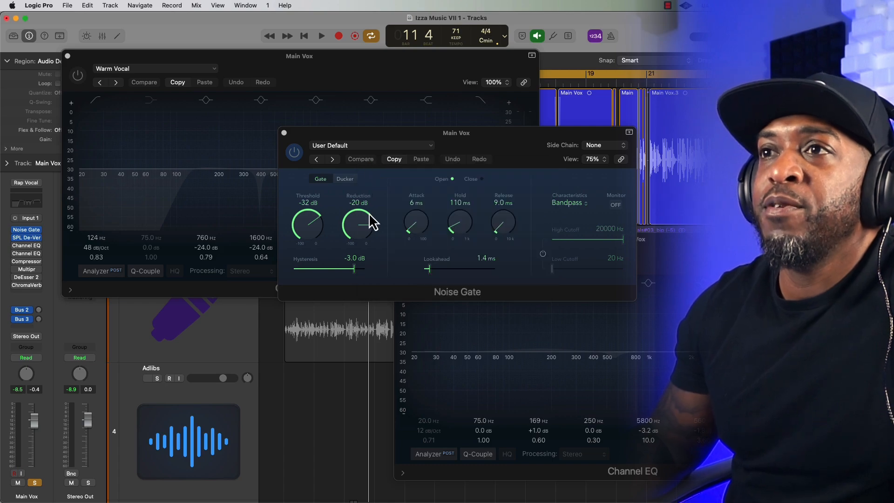
{"action": "right_click", "coordinate": [22, 239]}
{"action": "key", "text": "Return"}
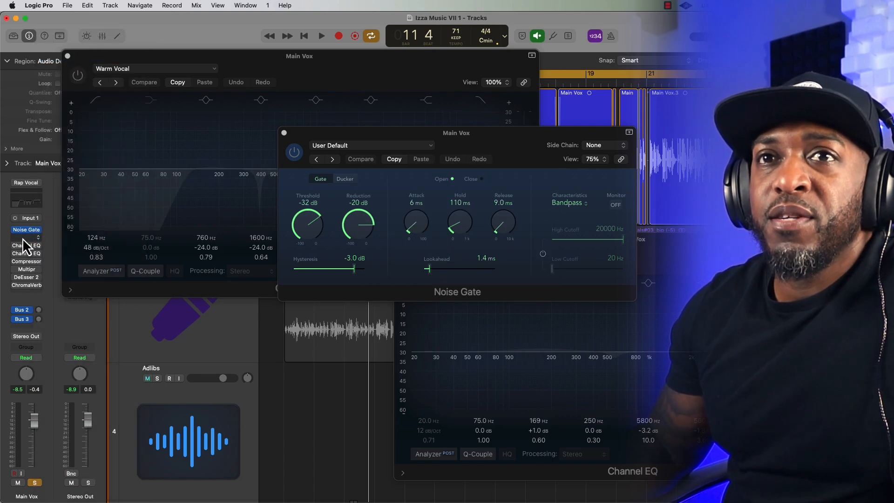
Close the Noise Gate window, enable the first Channel EQ with the Warm Vocal preset on Main Vox, and start playback.
{"action": "left_click", "coordinate": [284, 133]}
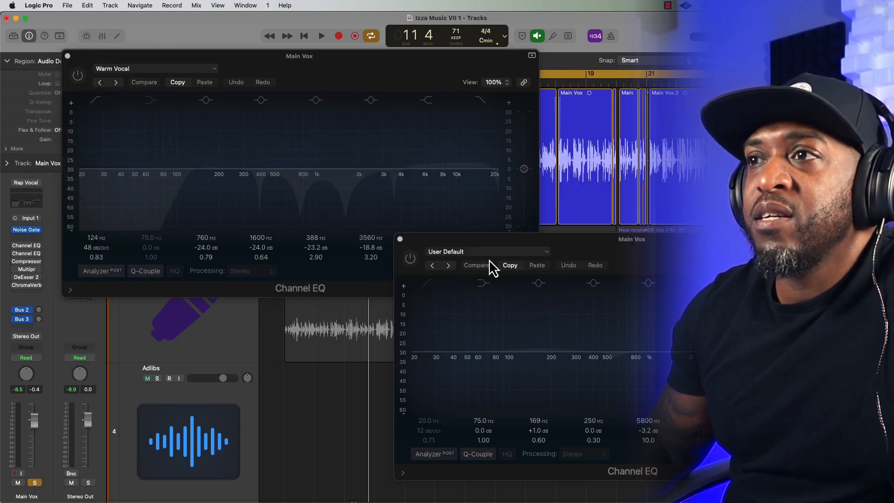
{"action": "left_click_drag", "start_coordinate": [499, 243], "coordinate": [493, 239]}
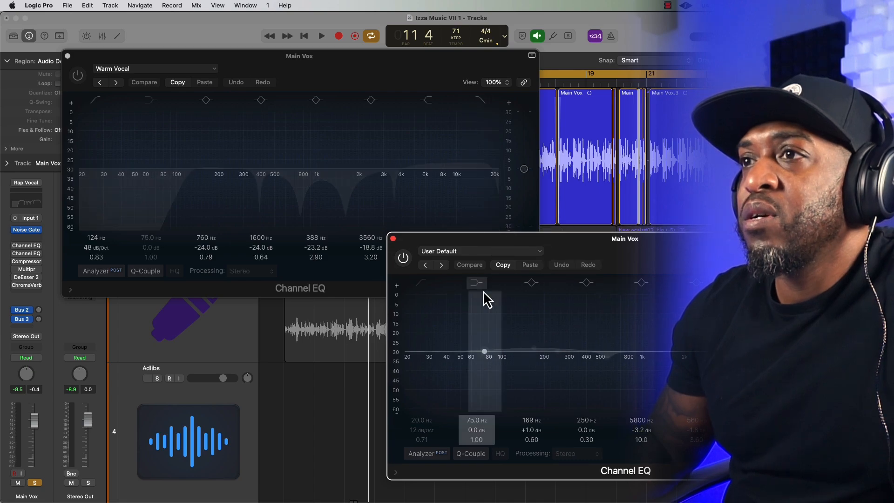
{"action": "left_click_drag", "start_coordinate": [414, 83], "coordinate": [399, 68]}
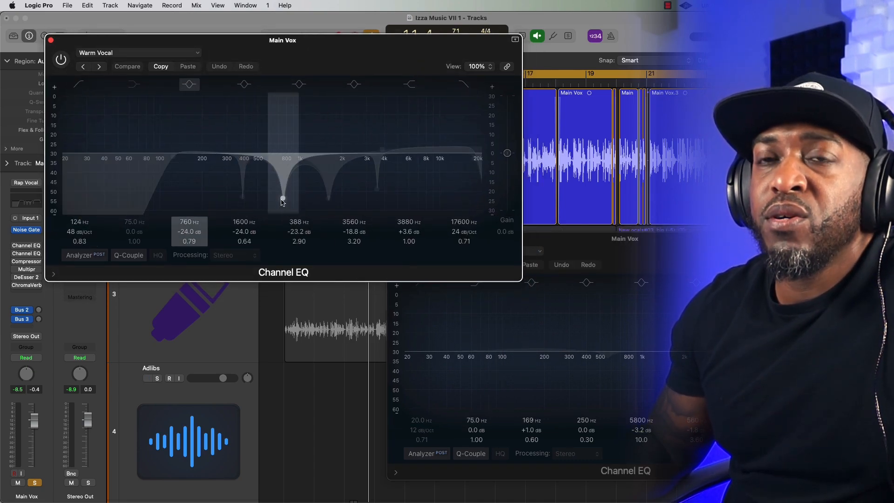
{"action": "left_click", "coordinate": [15, 246]}
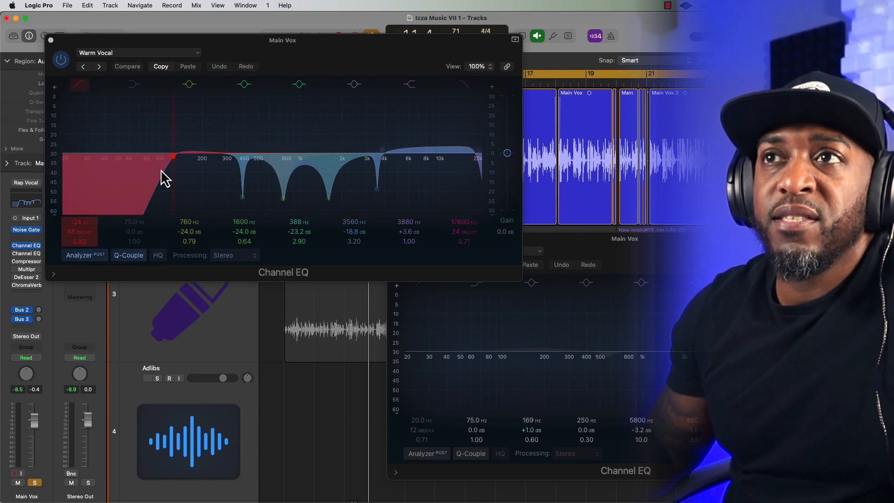
{"action": "key", "text": "space"}
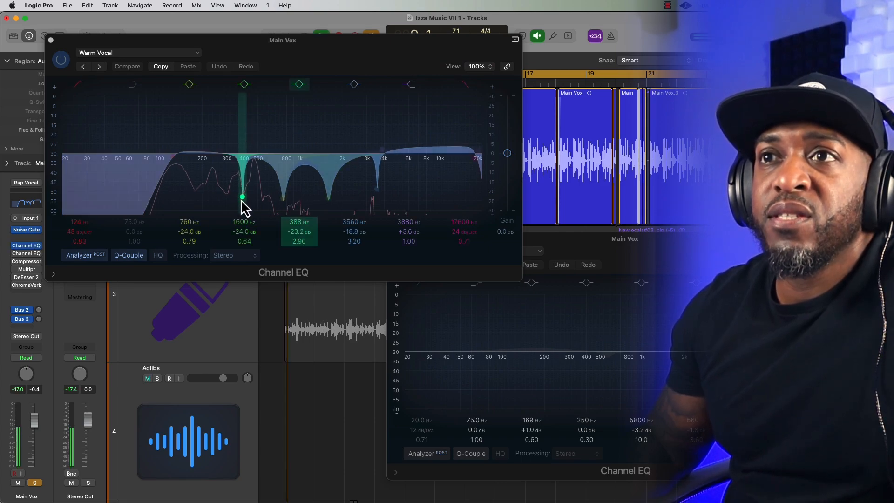
Soften the first Channel EQ's cuts to -14.6 dB at 1600 Hz, -18.4 dB at 760 Hz with Q 1.00, and -18.1 dB at 388 Hz.
{"action": "mouse_move", "coordinate": [243, 231]}
{"action": "left_mouse_down"}
{"action": "mouse_move", "coordinate": [244, 178]}
{"action": "mouse_move", "coordinate": [244, 216]}
{"action": "left_mouse_up"}
{"action": "mouse_move", "coordinate": [189, 231]}
{"action": "left_mouse_down"}
{"action": "mouse_move", "coordinate": [189, 185]}
{"action": "mouse_move", "coordinate": [189, 222]}
{"action": "left_mouse_up"}
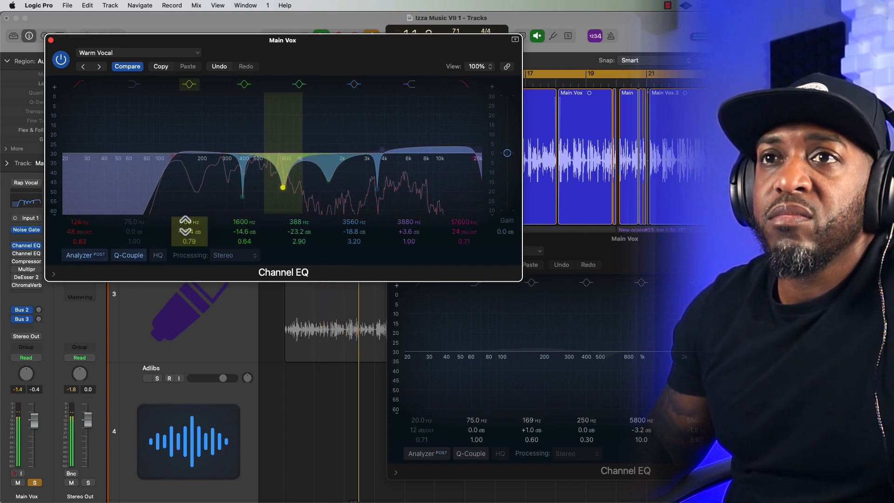
{"action": "mouse_move", "coordinate": [300, 231]}
{"action": "left_mouse_down"}
{"action": "mouse_move", "coordinate": [300, 171]}
{"action": "mouse_move", "coordinate": [300, 228]}
{"action": "left_mouse_up"}
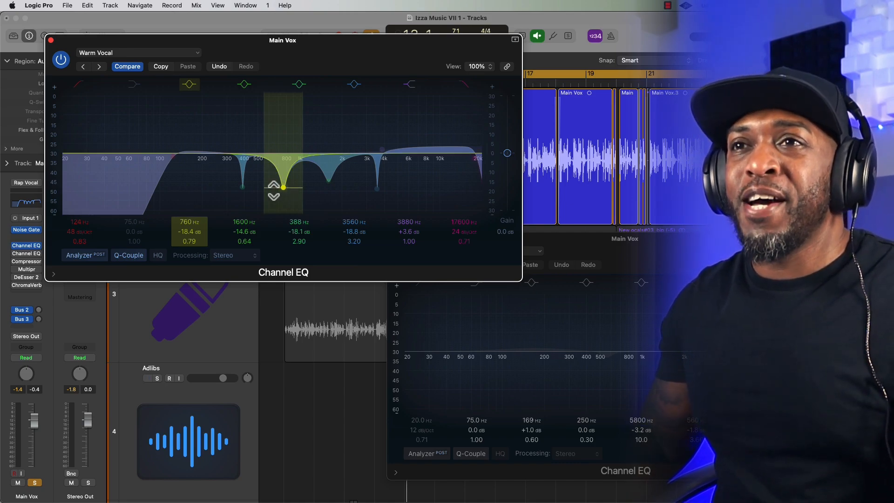
{"action": "left_click_drag", "start_coordinate": [266, 190], "coordinate": [273, 189]}
Play back Main Vox through the adjusted first Channel EQ and close both Channel EQ windows.
{"action": "key", "text": "space"}
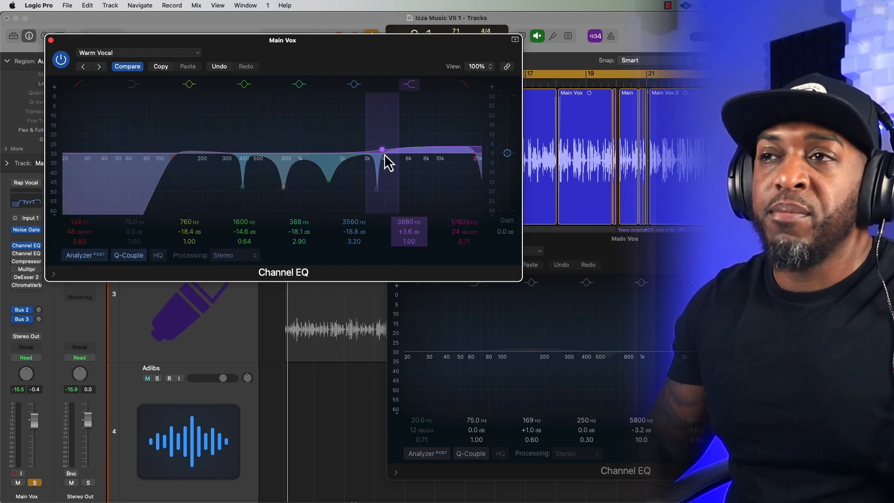
{"action": "left_click", "coordinate": [635, 259]}
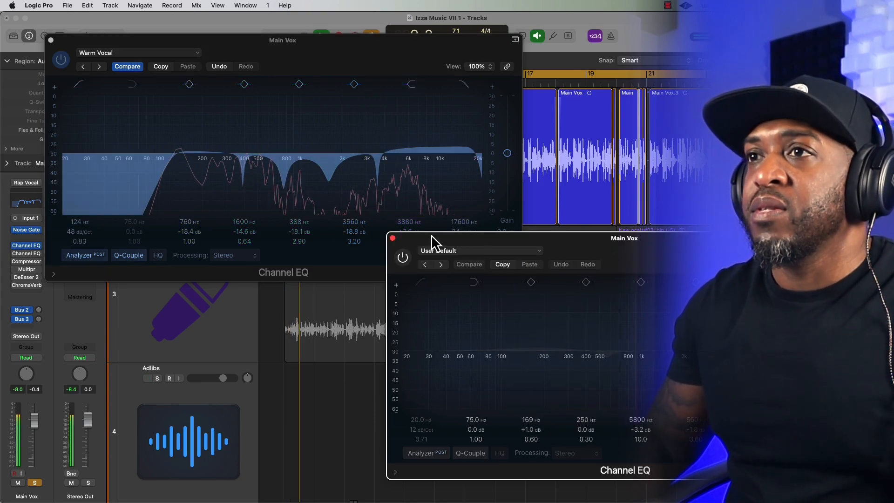
{"action": "left_click_drag", "start_coordinate": [300, 76], "coordinate": [340, 59]}
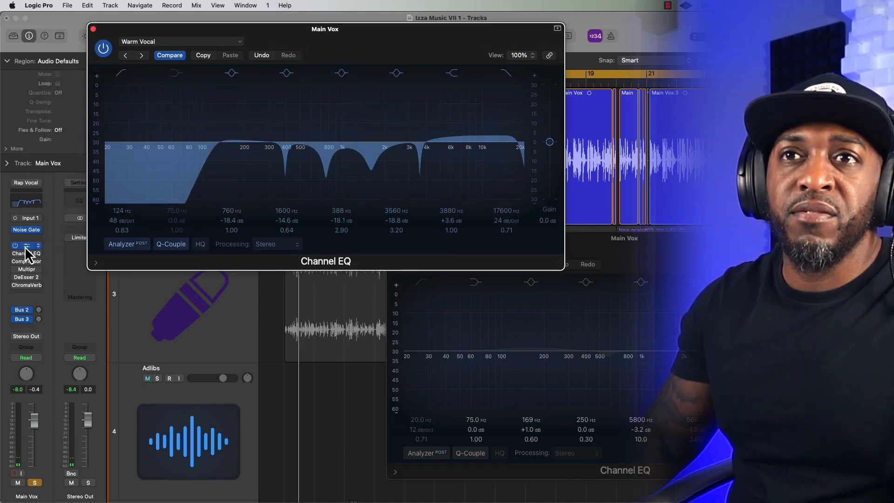
{"action": "left_click", "coordinate": [25, 246]}
{"action": "left_click", "coordinate": [24, 254]}
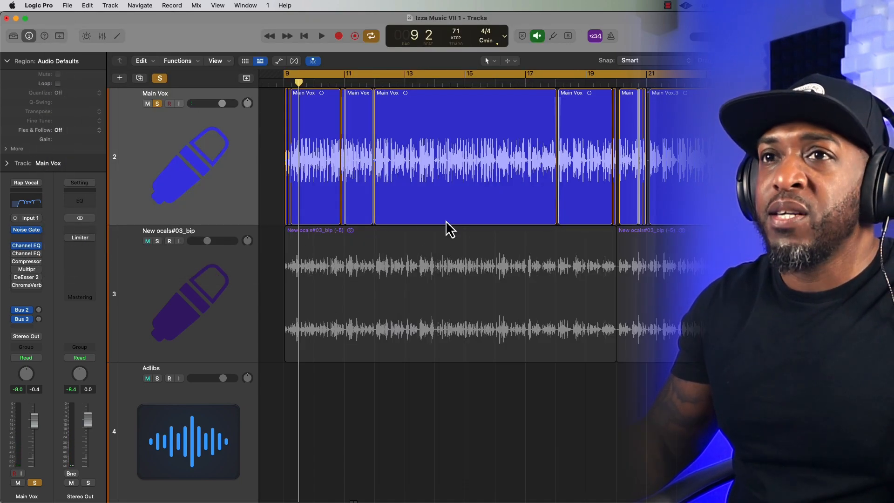
Enable the second Channel EQ on Main Vox and raise its 169 Hz band to +2.0 dB during playback.
{"action": "left_click", "coordinate": [24, 254]}
{"action": "left_click_drag", "start_coordinate": [623, 240], "coordinate": [413, 126]}
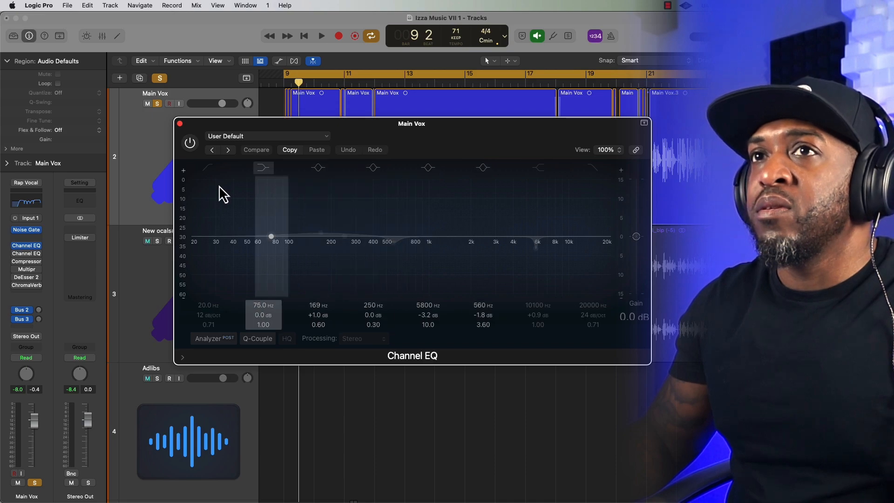
{"action": "left_click", "coordinate": [190, 143]}
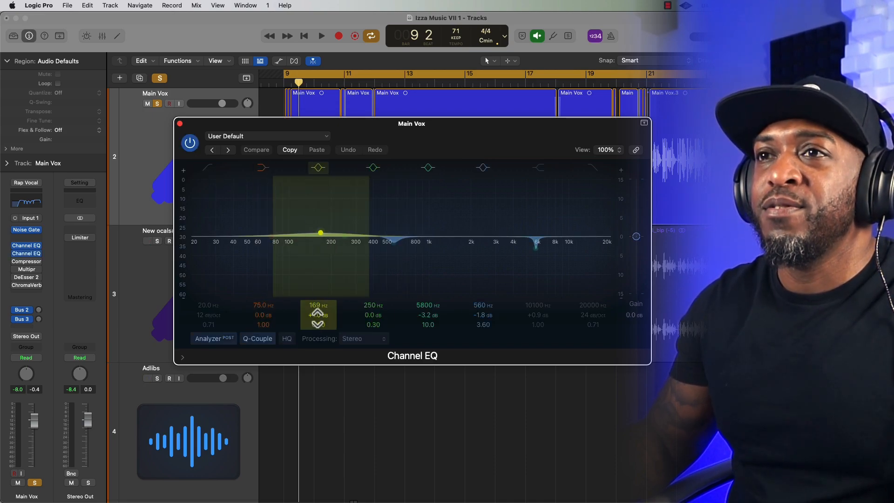
{"action": "key", "text": "space"}
{"action": "mouse_move", "coordinate": [317, 315]}
{"action": "left_mouse_down"}
{"action": "mouse_move", "coordinate": [318, 305]}
{"action": "mouse_move", "coordinate": [318, 319]}
{"action": "left_mouse_up"}
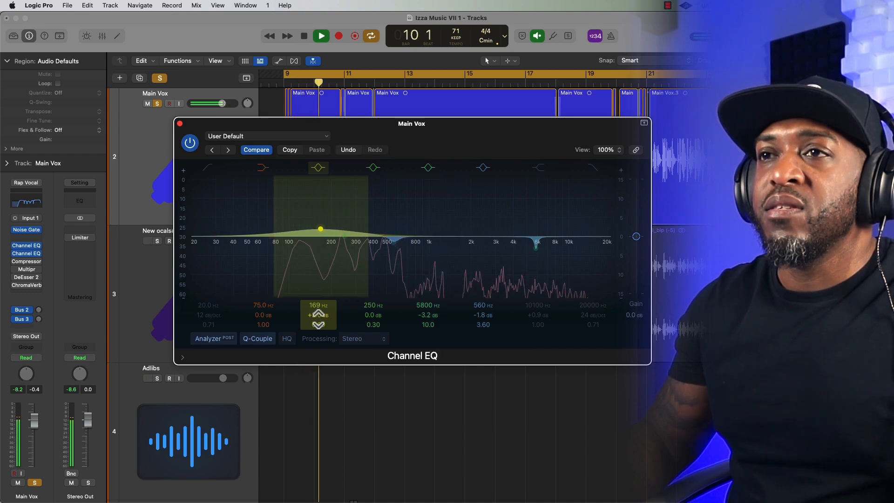
{"action": "key", "text": "space"}
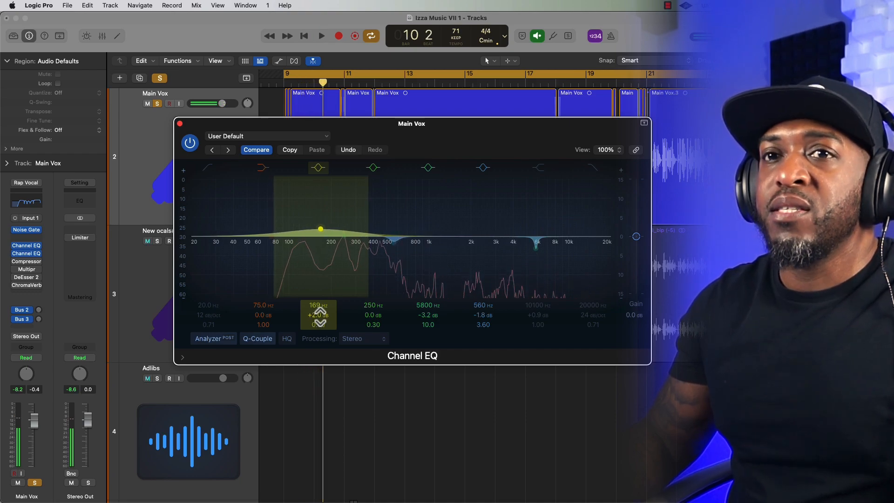
Raise the Main Vox Compressor's ratio, set threshold to -20.0 dB and make-up to 3.0 dB during playback, and close the plug-in windows.
{"action": "left_click", "coordinate": [30, 261]}
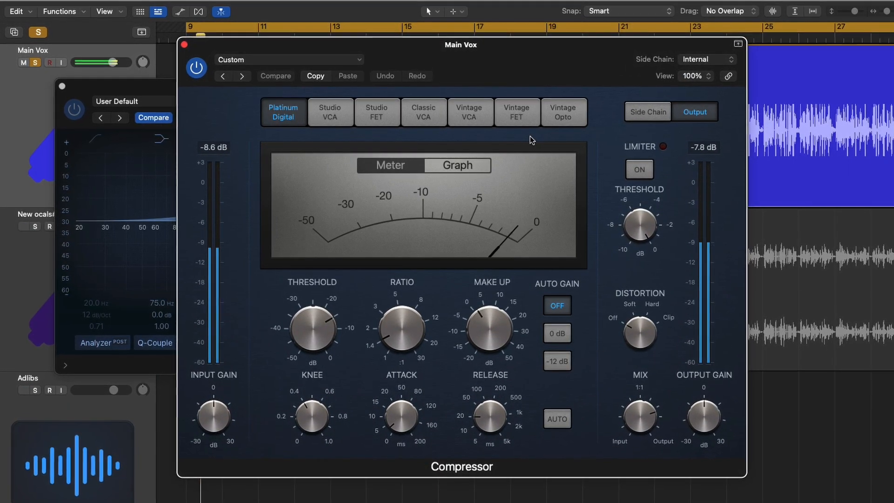
{"action": "mouse_move", "coordinate": [421, 328]}
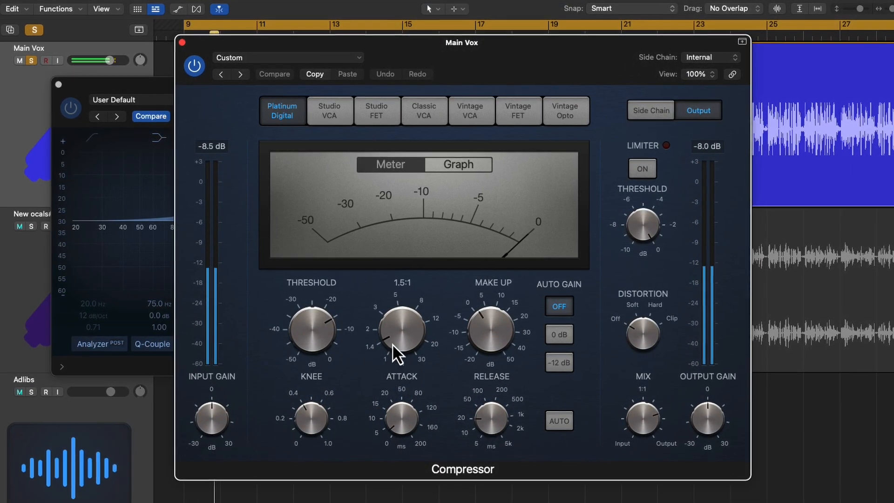
{"action": "left_click_drag", "start_coordinate": [392, 343], "coordinate": [405, 316]}
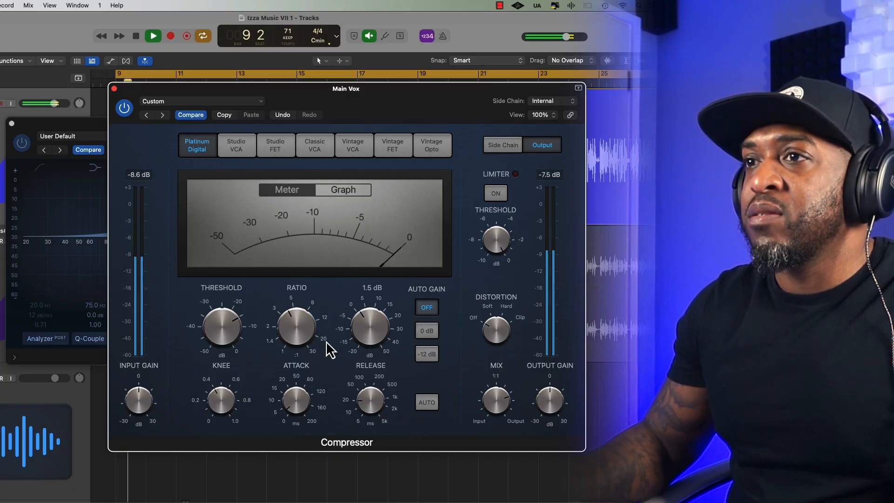
{"action": "left_click_drag", "start_coordinate": [221, 347], "coordinate": [221, 340]}
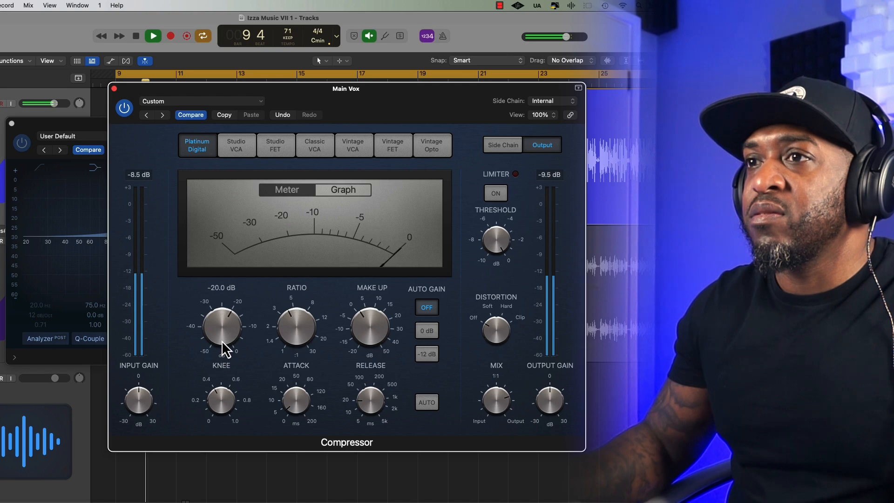
{"action": "left_click_drag", "start_coordinate": [360, 325], "coordinate": [361, 317]}
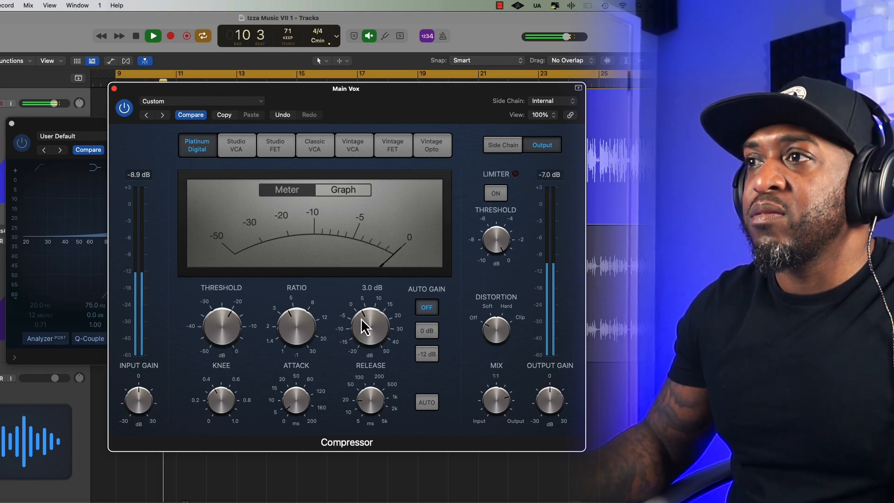
{"action": "key", "text": "space"}
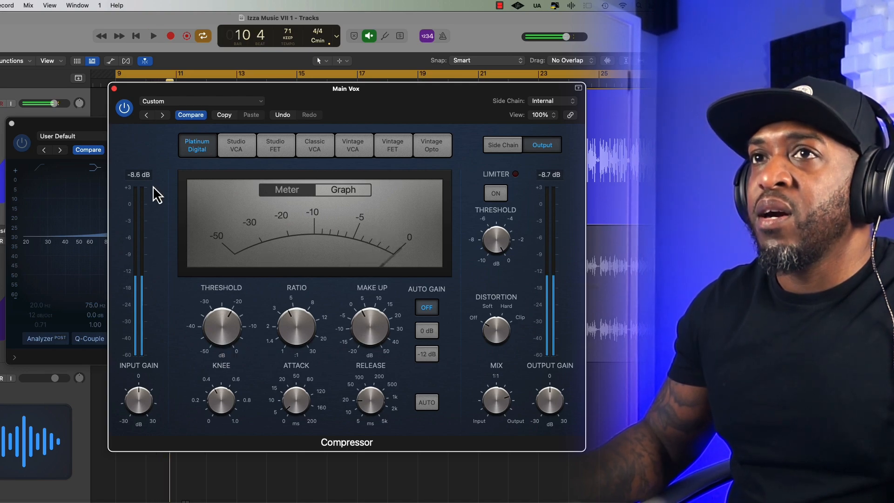
{"action": "left_click", "coordinate": [114, 89]}
{"action": "left_click", "coordinate": [12, 123]}
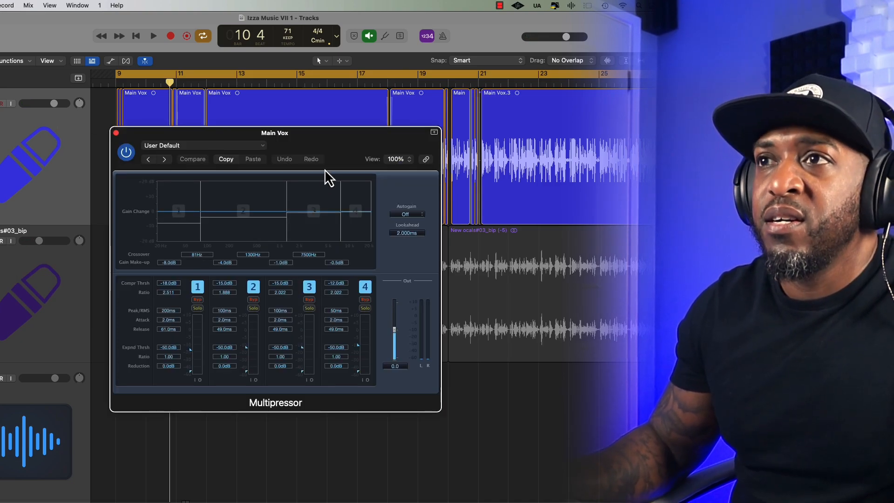
Enable the Multipressor on Main Vox, toggle its bypass during playback to compare the sound, leave it on and close its window.
{"action": "left_click_drag", "start_coordinate": [345, 158], "coordinate": [344, 147]}
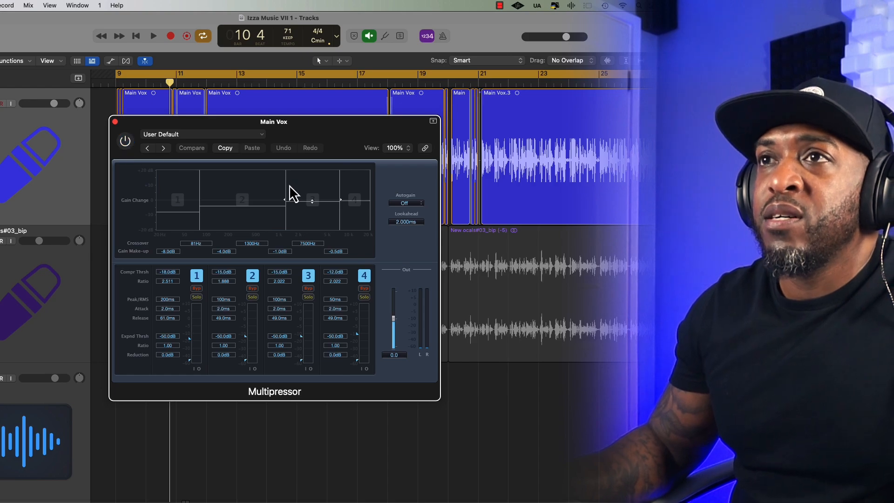
{"action": "left_click", "coordinate": [125, 141]}
{"action": "key", "text": "space"}
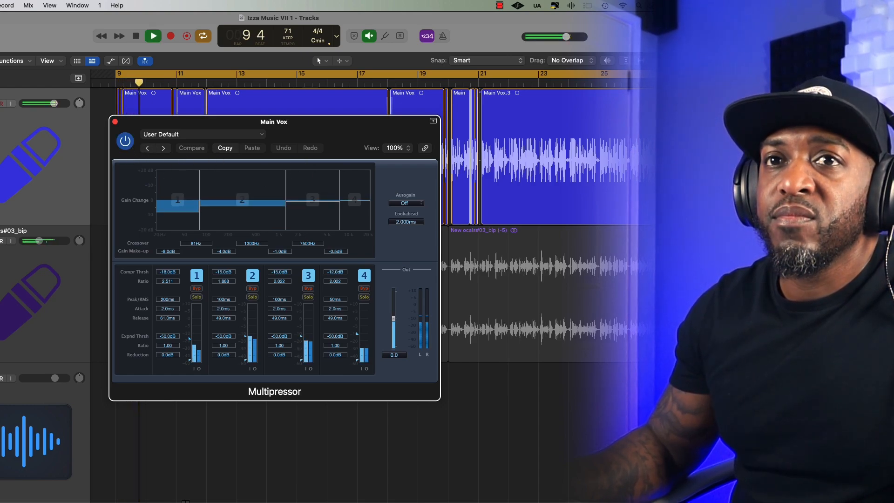
{"action": "left_click", "coordinate": [126, 142]}
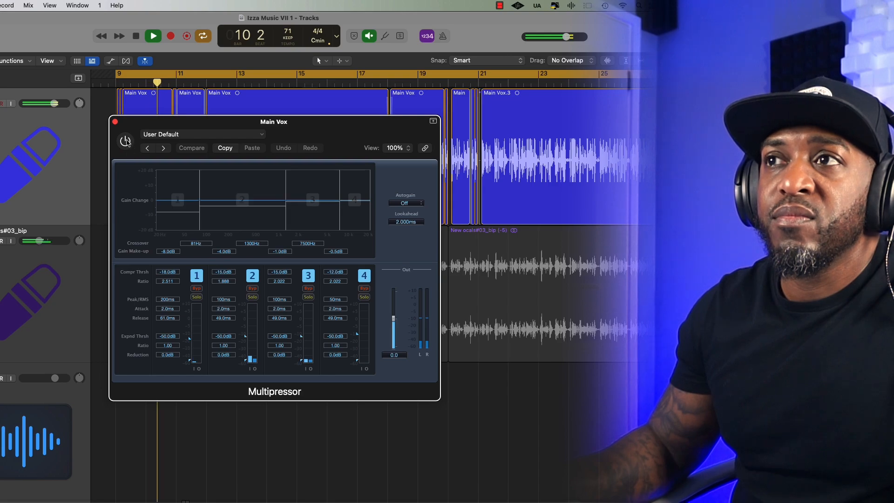
{"action": "left_click", "coordinate": [126, 141]}
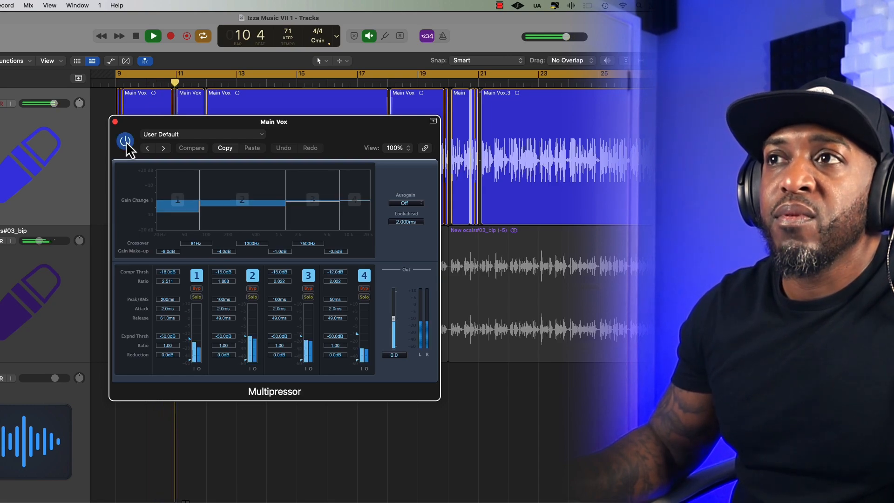
{"action": "key", "text": "space"}
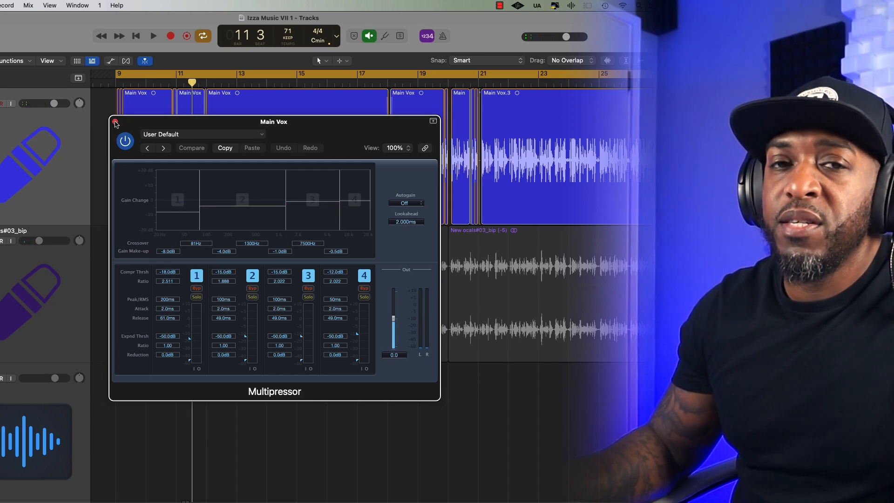
{"action": "left_click", "coordinate": [116, 122]}
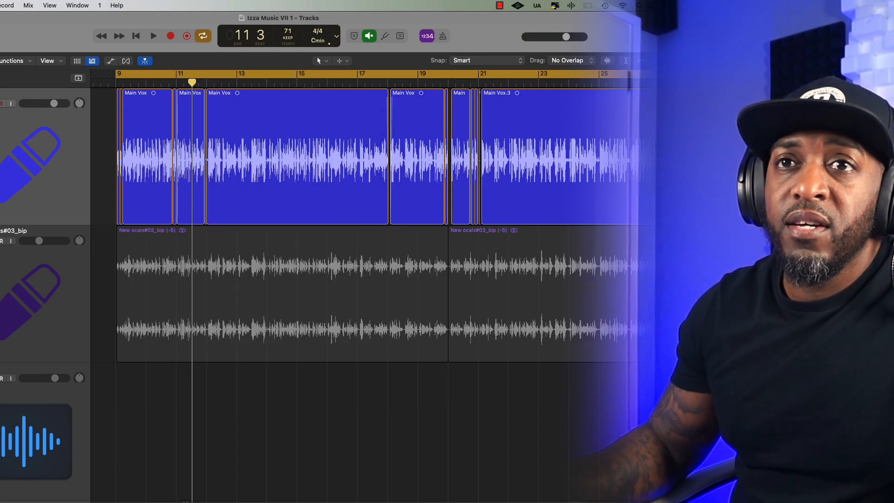
Set the DeEsser 2 threshold on Main Vox to -19.1 dB during playback and close its window.
{"action": "key", "text": "space"}
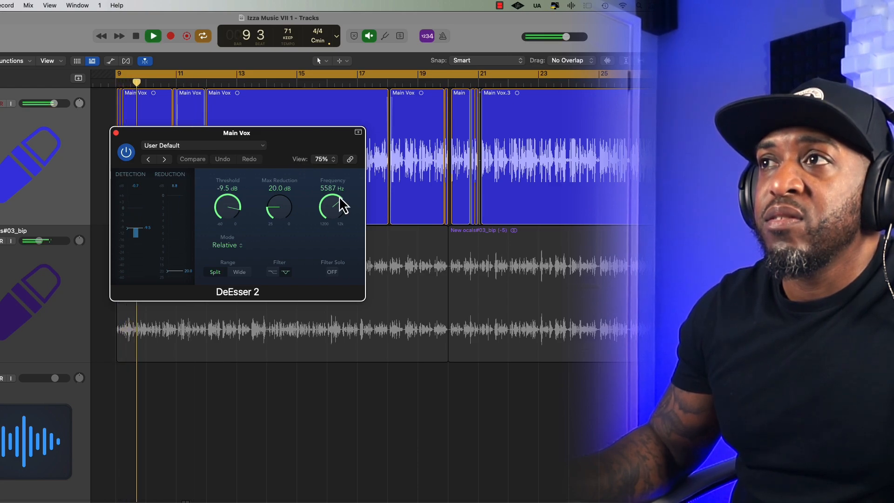
{"action": "mouse_move", "coordinate": [228, 207]}
{"action": "left_mouse_down"}
{"action": "mouse_move", "coordinate": [231, 186]}
{"action": "mouse_move", "coordinate": [245, 326]}
{"action": "mouse_move", "coordinate": [235, 213]}
{"action": "left_mouse_up"}
{"action": "key", "text": "space"}
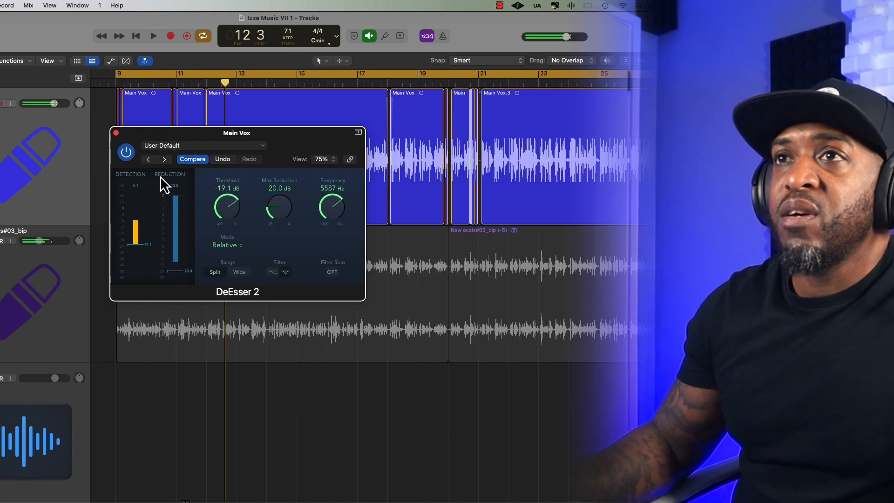
{"action": "left_click", "coordinate": [117, 133]}
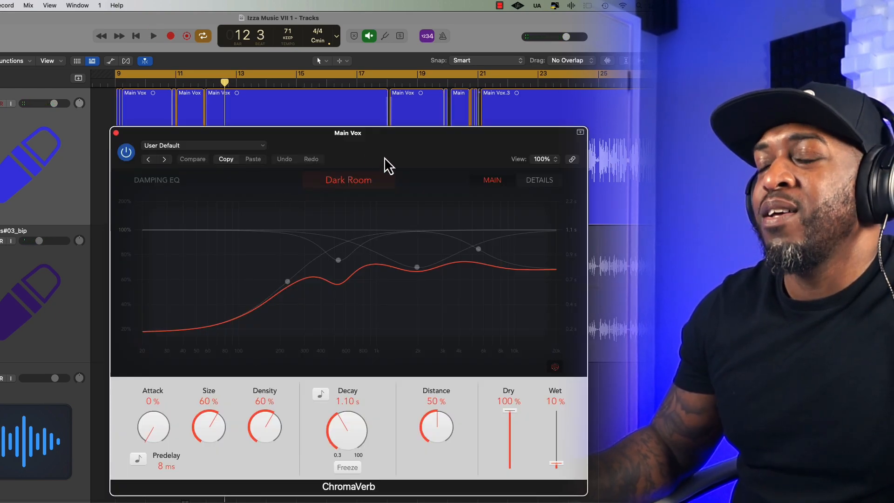
Move the ChromaVerb window on Main Vox out of the way and audition the vocal with the reverb.
{"action": "left_click_drag", "start_coordinate": [384, 157], "coordinate": [375, 136]}
{"action": "key", "text": "space"}
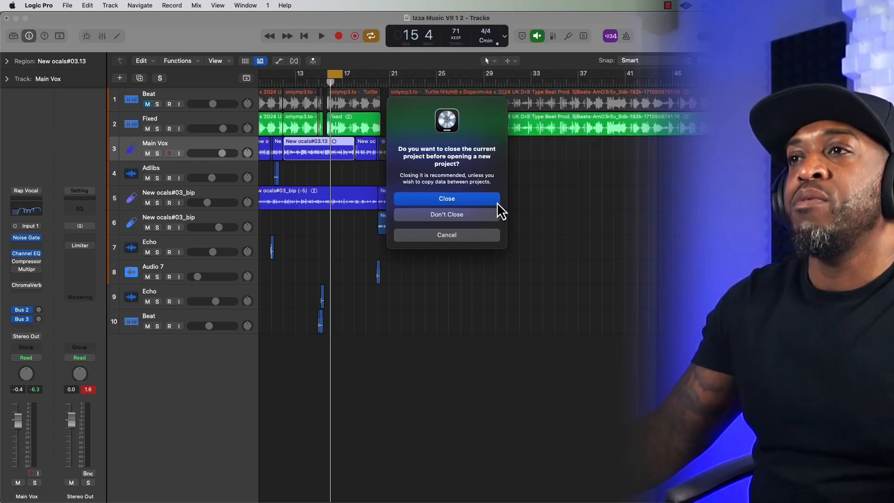
Switch to the Izza Music VII 1 (KC) project, closing the current one, and open RX 10 De-crackle and De-clip on Main Vox (KC Chain).
{"action": "left_click", "coordinate": [497, 204]}
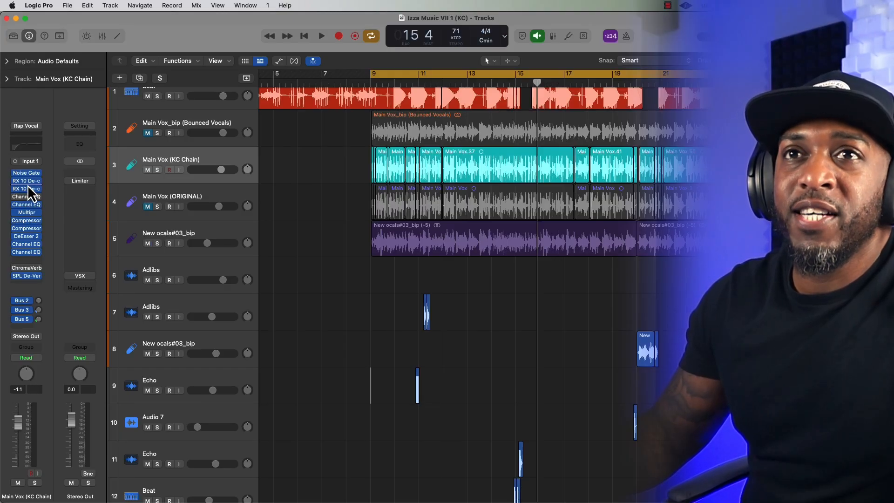
{"action": "left_click", "coordinate": [26, 188]}
{"action": "left_click", "coordinate": [27, 188]}
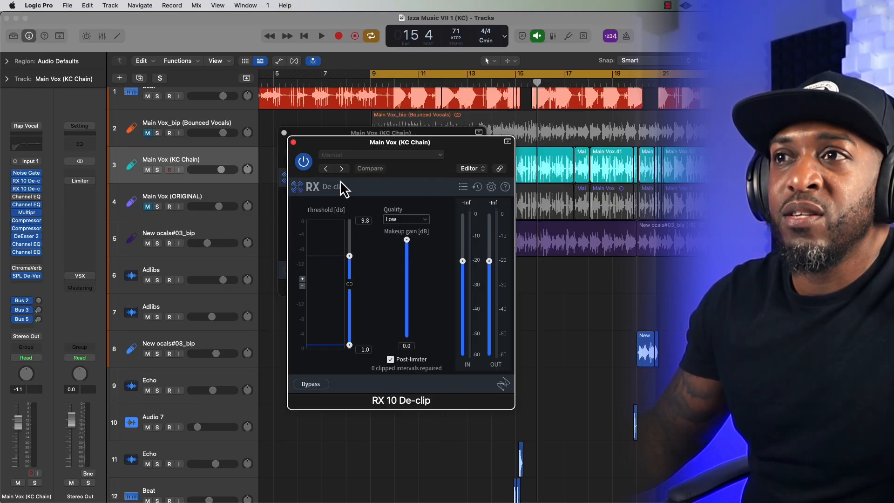
{"action": "left_click_drag", "start_coordinate": [467, 155], "coordinate": [669, 130]}
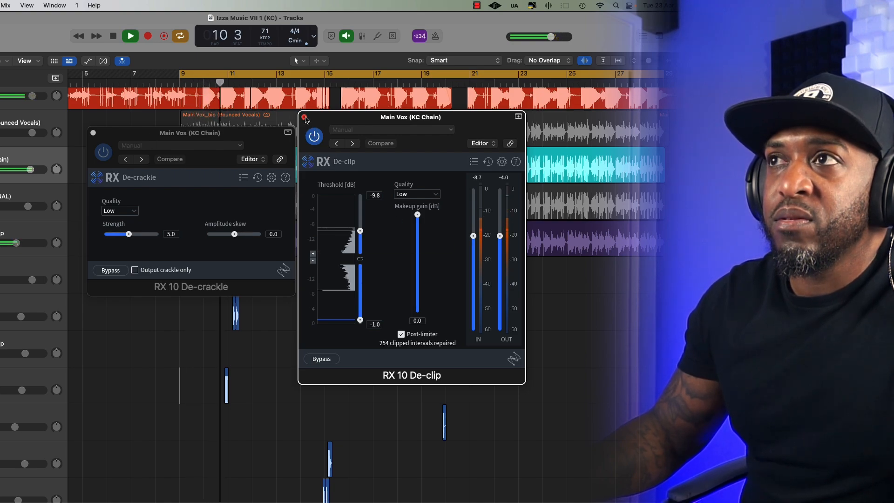
Close the RX 10 De-clip and De-crackle windows on Main Vox (KC Chain) and stop playback.
{"action": "left_click", "coordinate": [304, 117]}
{"action": "left_click", "coordinate": [94, 133]}
{"action": "key", "text": "space"}
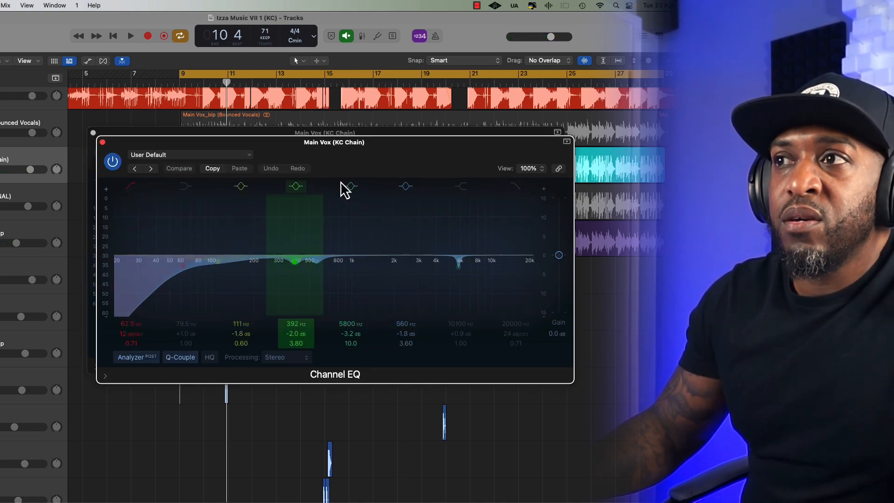
Set the second Channel EQ's 111 Hz band to +0.3 dB, 392 and 560 Hz to -1.3 dB, and 5800 Hz to -3.3 dB, and close both EQs.
{"action": "left_click_drag", "start_coordinate": [386, 166], "coordinate": [429, 242]}
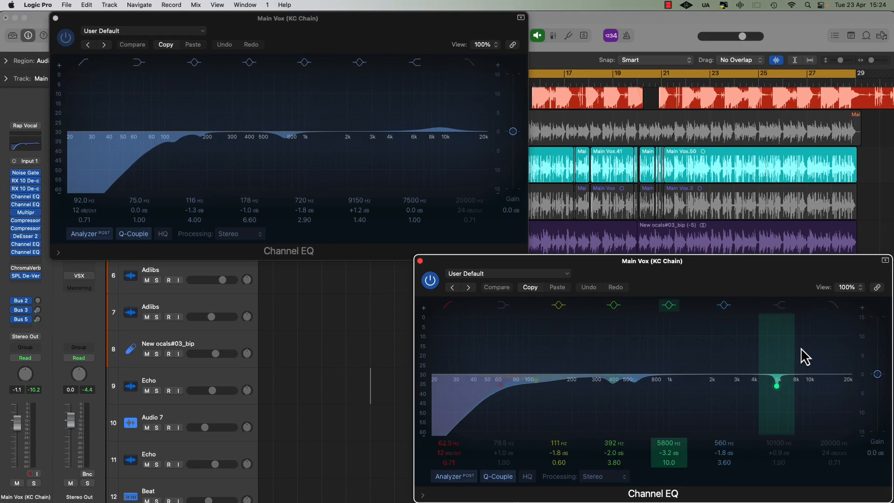
{"action": "key", "text": "space"}
{"action": "left_click_drag", "start_coordinate": [668, 453], "coordinate": [560, 454]}
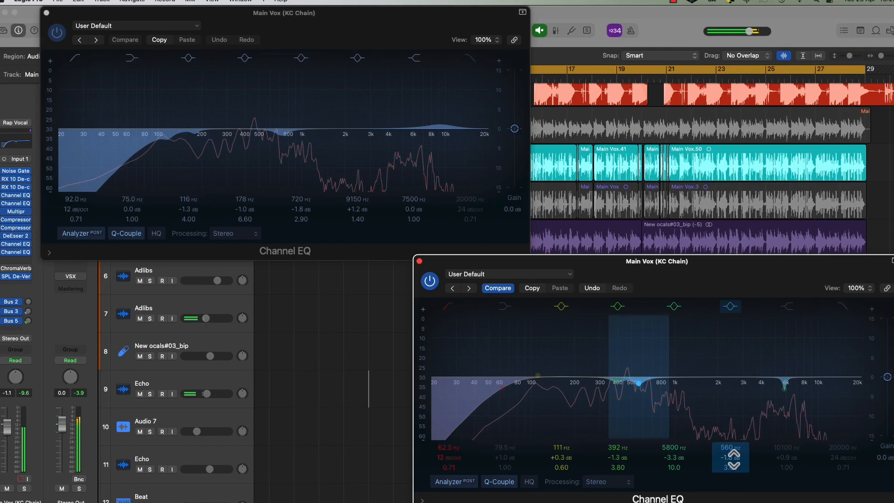
{"action": "mouse_move", "coordinate": [731, 457]}
{"action": "left_mouse_down"}
{"action": "mouse_move", "coordinate": [731, 412]}
{"action": "mouse_move", "coordinate": [731, 457]}
{"action": "left_mouse_up"}
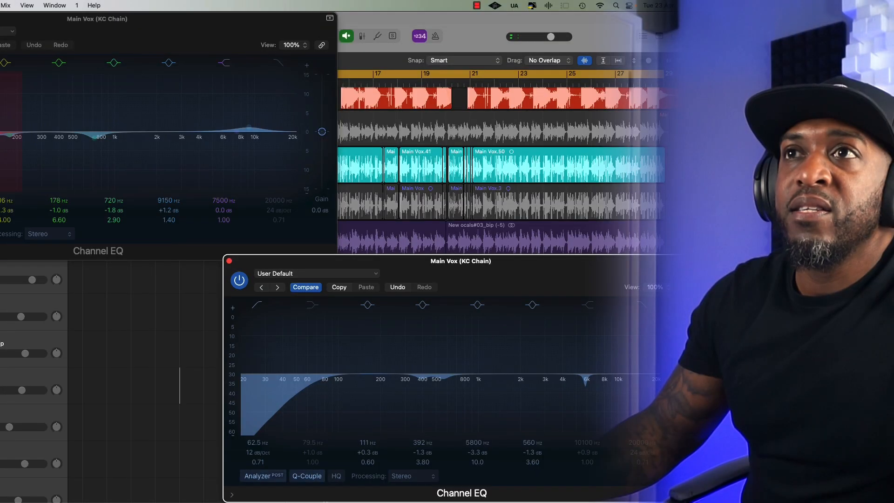
{"action": "key", "text": "super+w"}
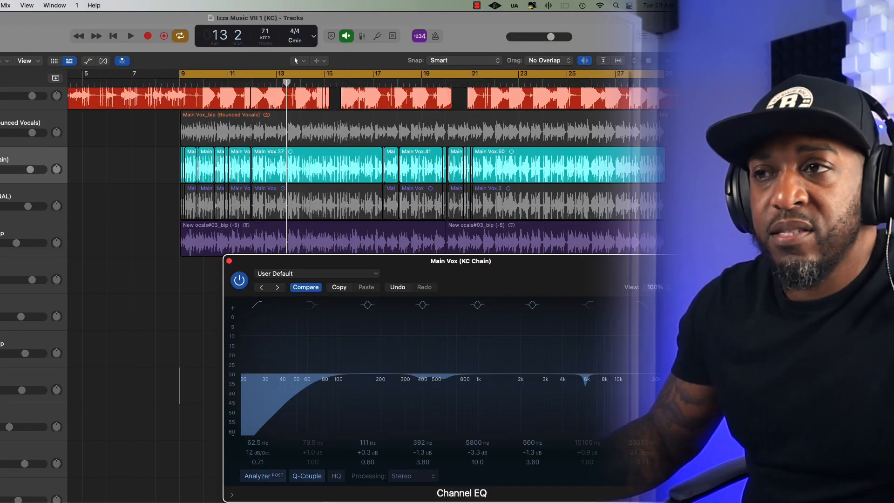
{"action": "left_click", "coordinate": [229, 261]}
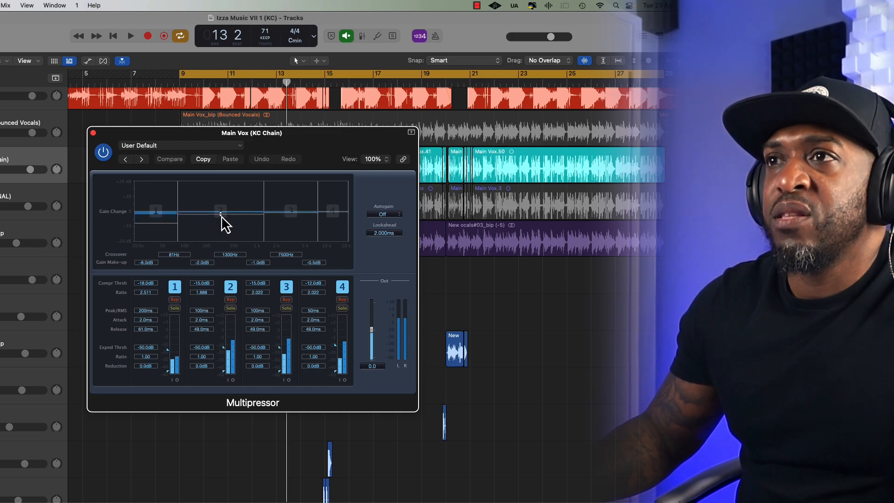
Audition Multipressor band 2 with its gain make-up at -4.0 and 4.5 dB, return it to -2.0 dB and close the window.
{"action": "key", "text": "space"}
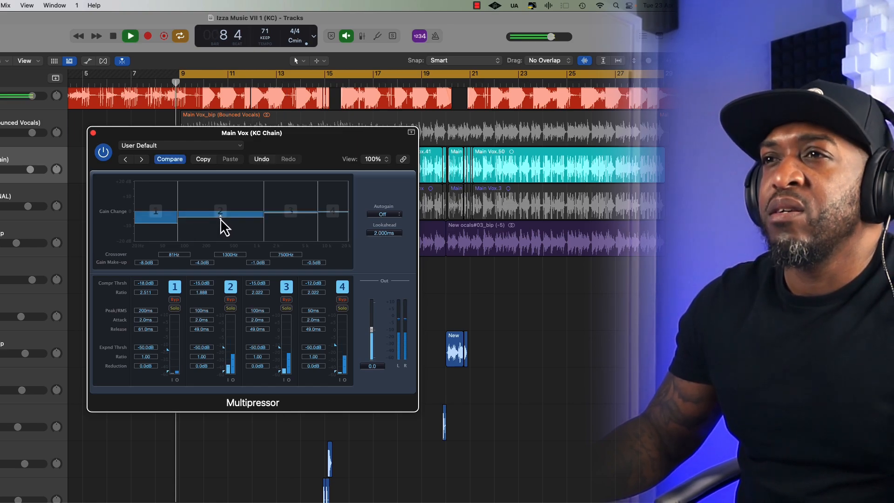
{"action": "left_click_drag", "start_coordinate": [222, 212], "coordinate": [222, 205]}
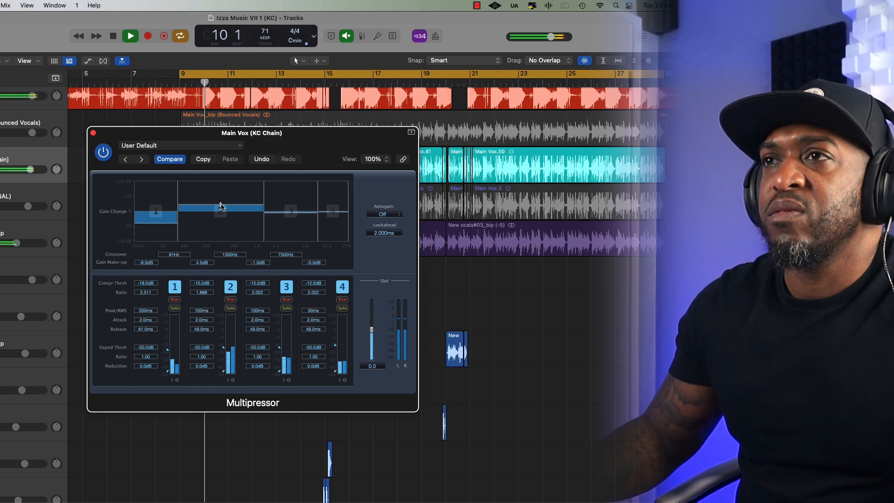
{"action": "left_click_drag", "start_coordinate": [222, 211], "coordinate": [222, 214]}
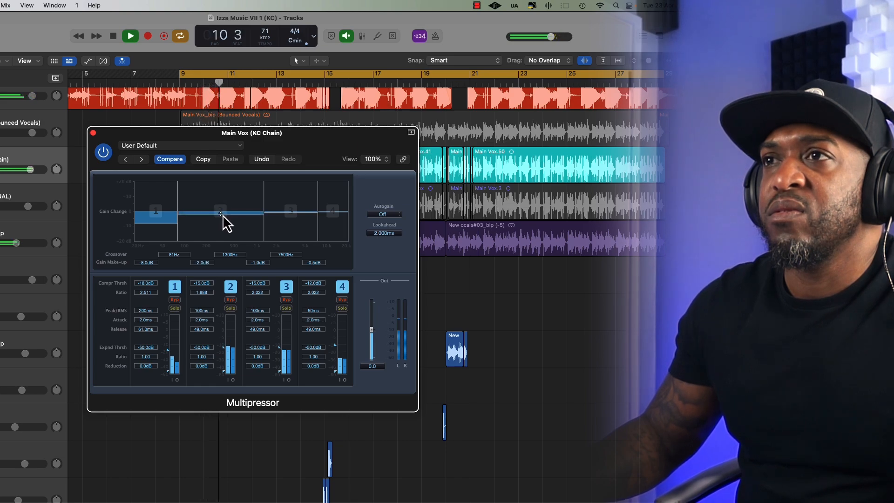
{"action": "key", "text": "space"}
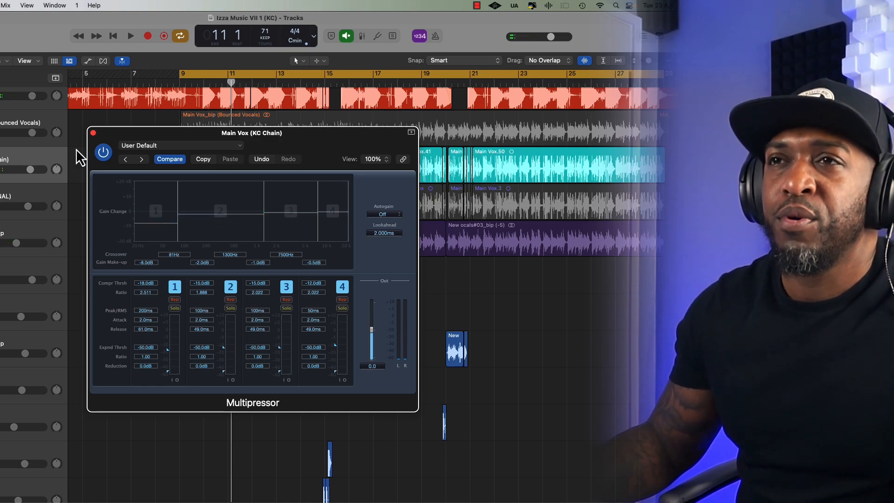
{"action": "left_click", "coordinate": [94, 132]}
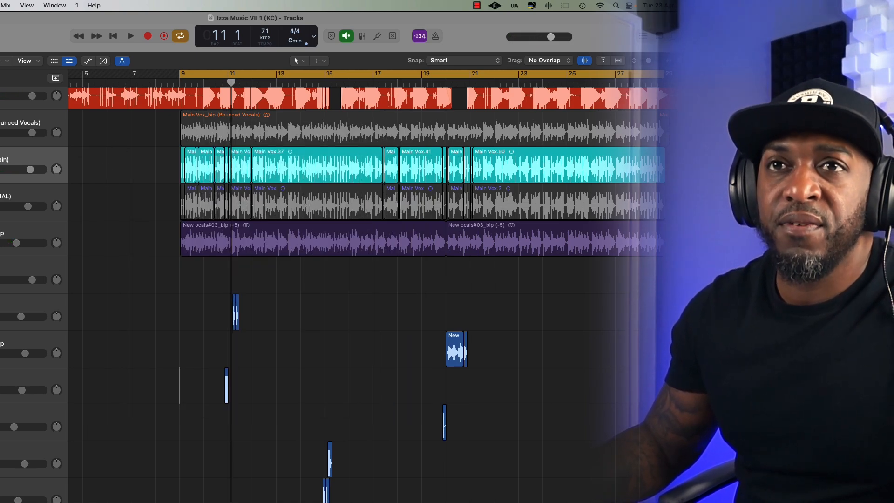
Open both Compressors on Main Vox (KC Chain) and place the Studio FET and Classic VCA windows side by side for comparison.
{"action": "left_click", "coordinate": [27, 222]}
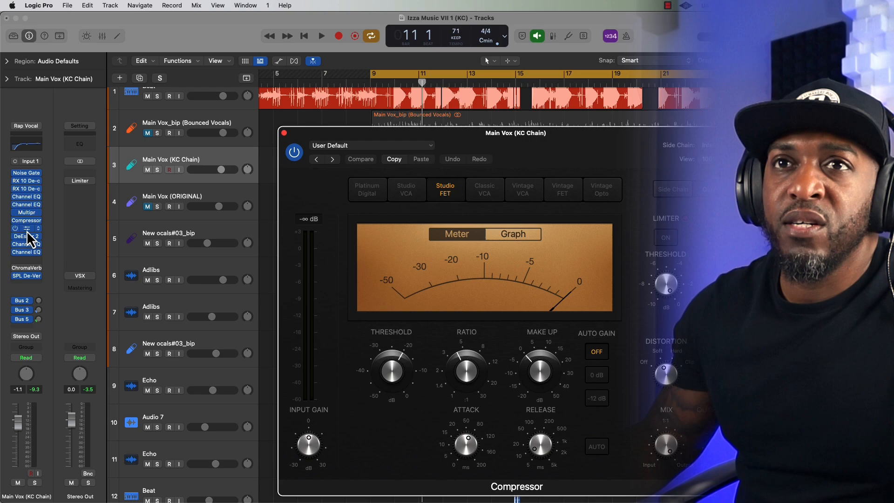
{"action": "left_click", "coordinate": [26, 228]}
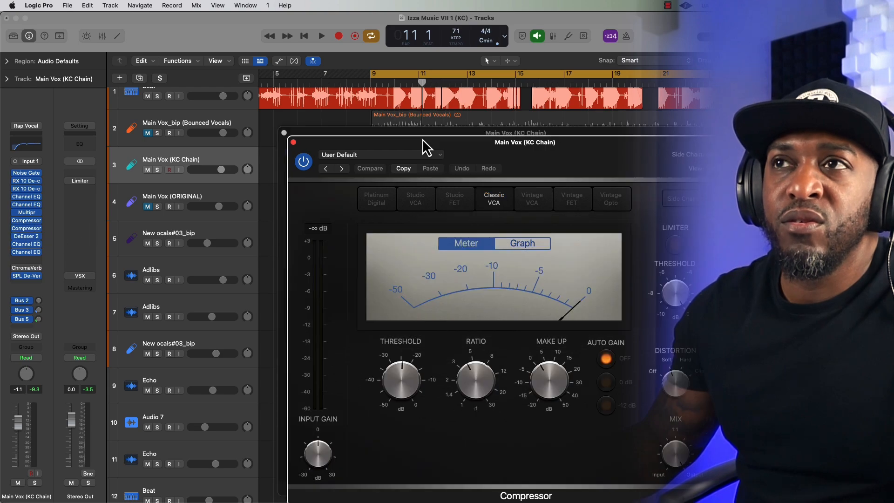
{"action": "left_click_drag", "start_coordinate": [489, 153], "coordinate": [560, 150]}
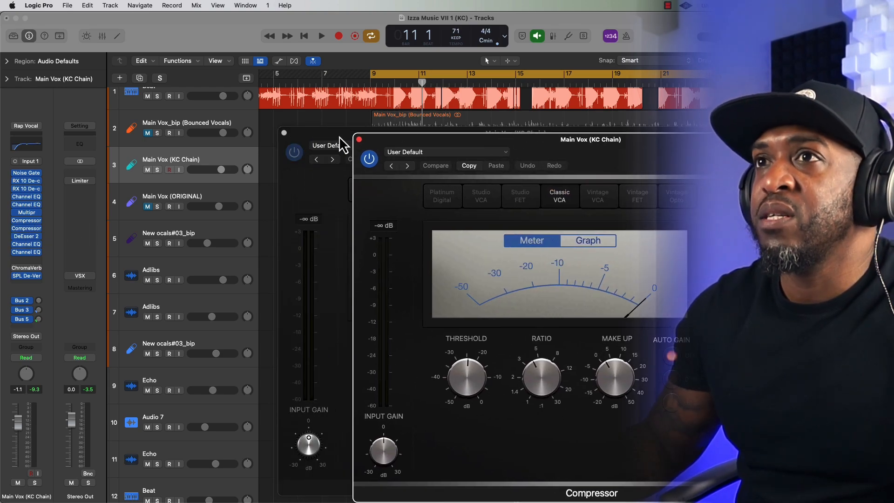
{"action": "left_click_drag", "start_coordinate": [339, 138], "coordinate": [68, 30]}
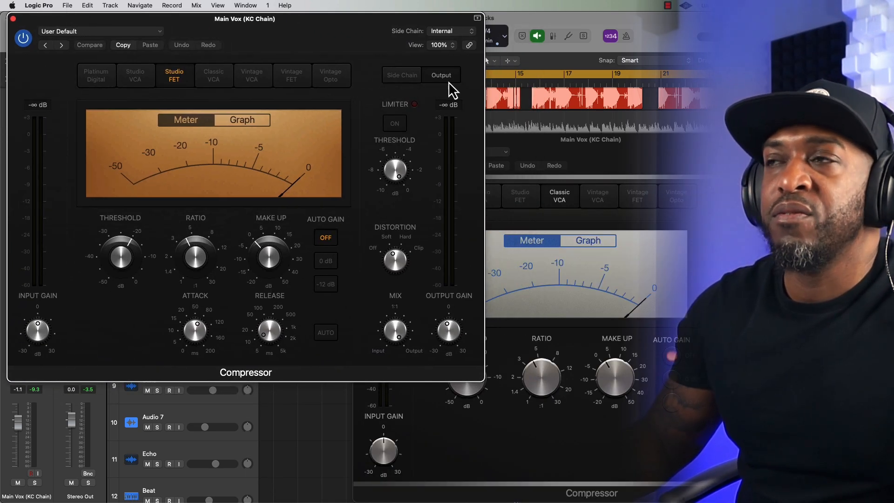
{"action": "left_click_drag", "start_coordinate": [618, 150], "coordinate": [677, 58]}
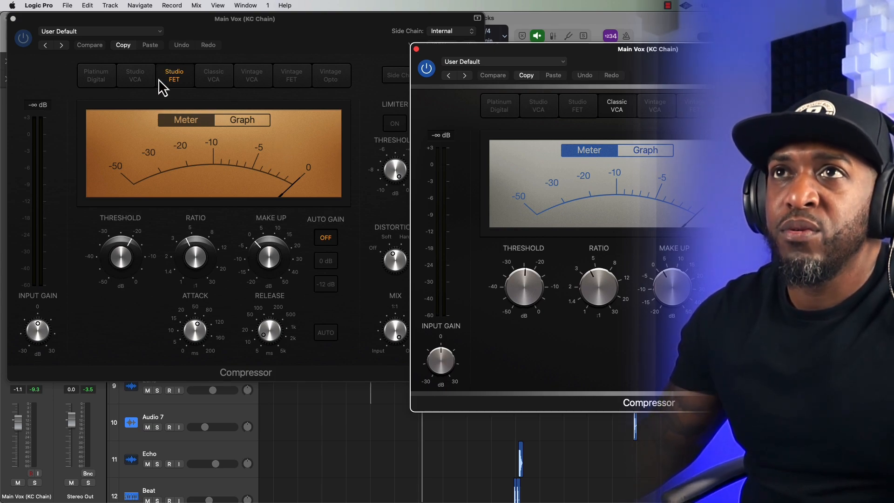
{"action": "left_click", "coordinate": [255, 45]}
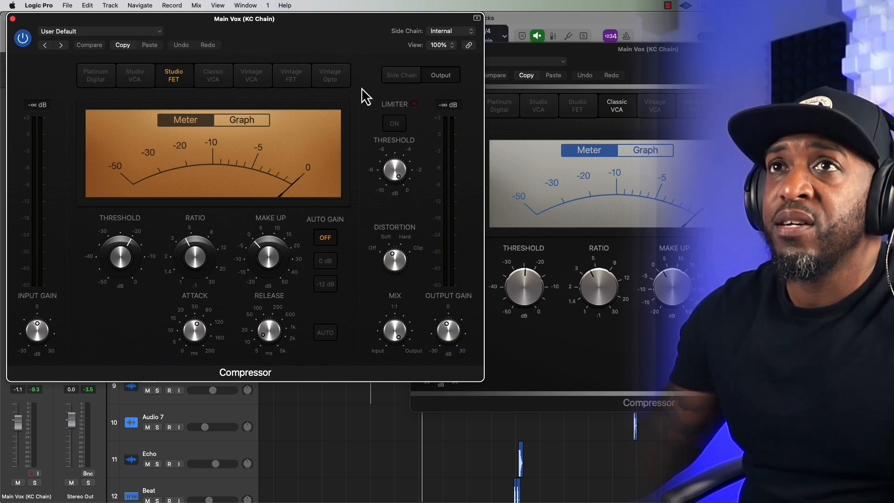
{"action": "left_click", "coordinate": [624, 105]}
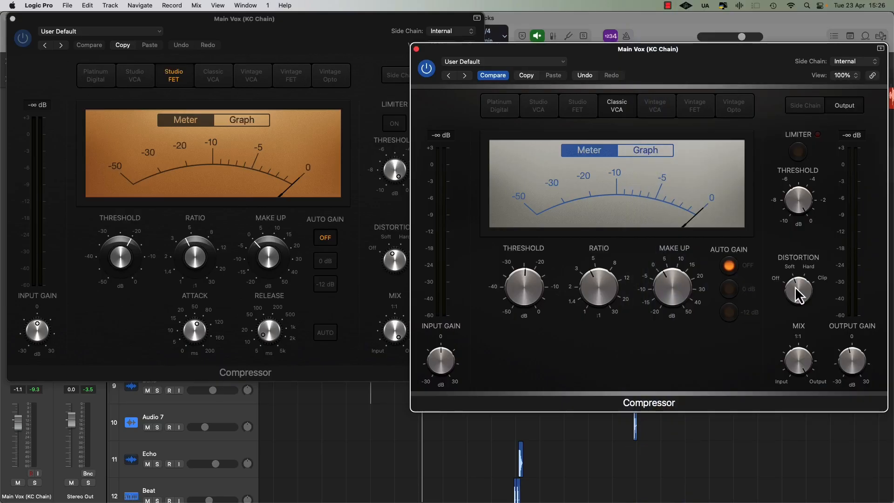
Audition the vocal with Distortion off on both Compressors, and turn it back up towards Soft.
{"action": "key", "text": "space"}
{"action": "left_click_drag", "start_coordinate": [394, 264], "coordinate": [395, 277]}
{"action": "left_click", "coordinate": [796, 291]}
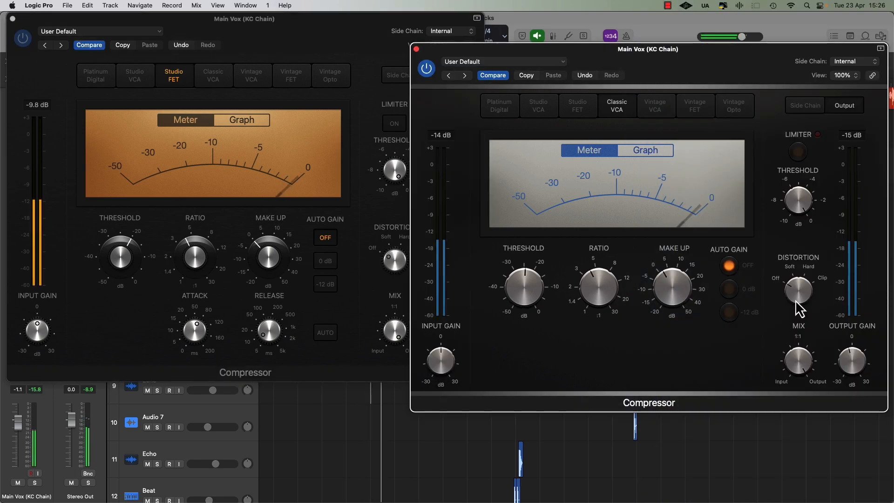
{"action": "left_click_drag", "start_coordinate": [393, 274], "coordinate": [414, 263]}
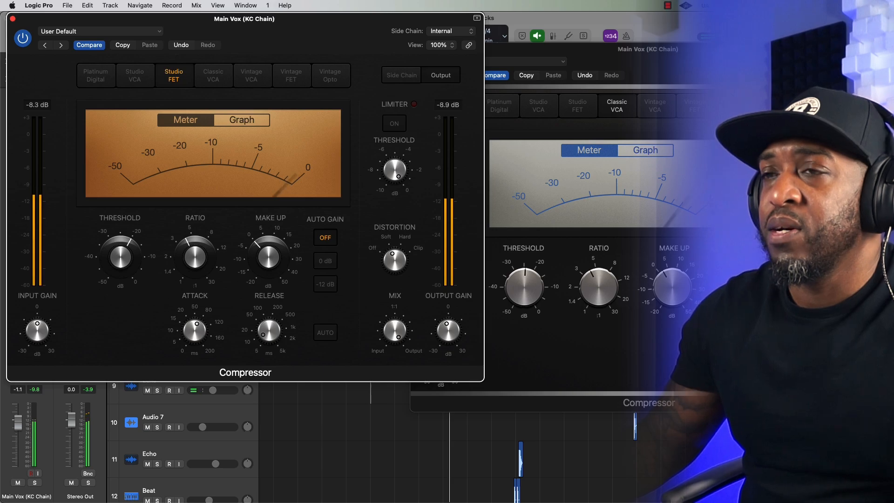
{"action": "mouse_move", "coordinate": [430, 343]}
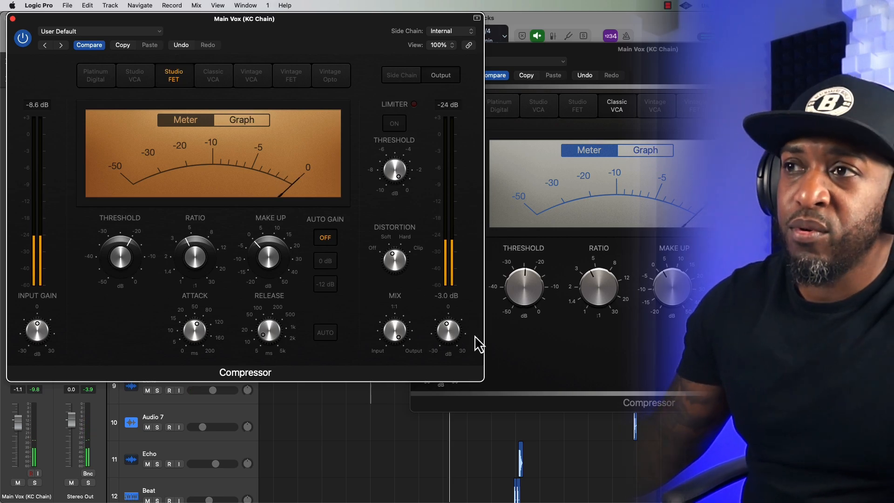
{"action": "left_click", "coordinate": [806, 288]}
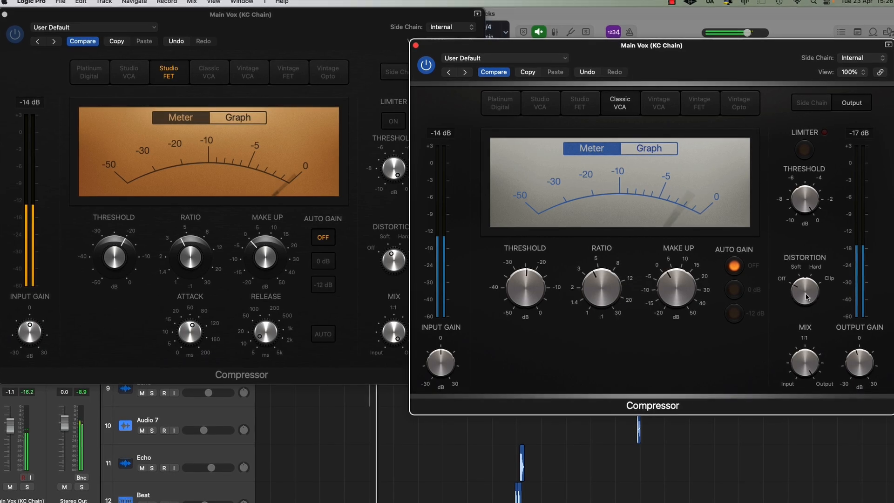
{"action": "left_click_drag", "start_coordinate": [811, 290], "coordinate": [811, 281]}
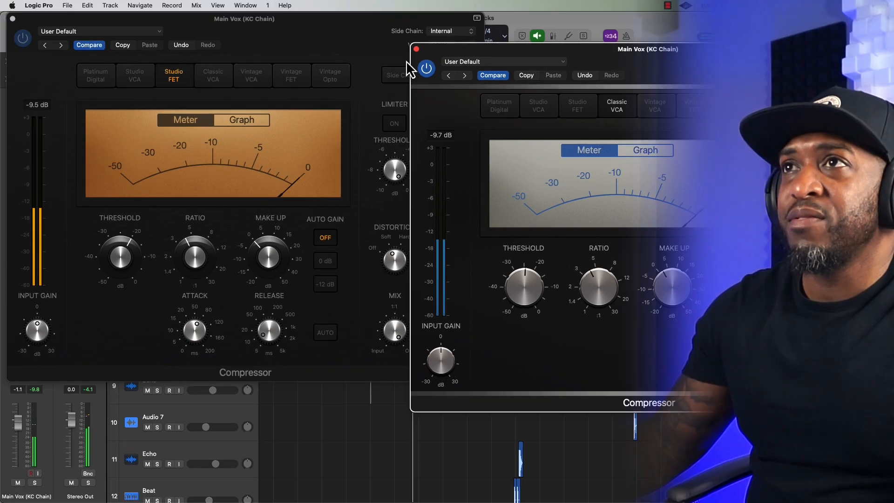
Close both Compressor windows and check the DeEsser 2 settings on Main Vox (KC Chain), closing its window too.
{"action": "left_click", "coordinate": [414, 39]}
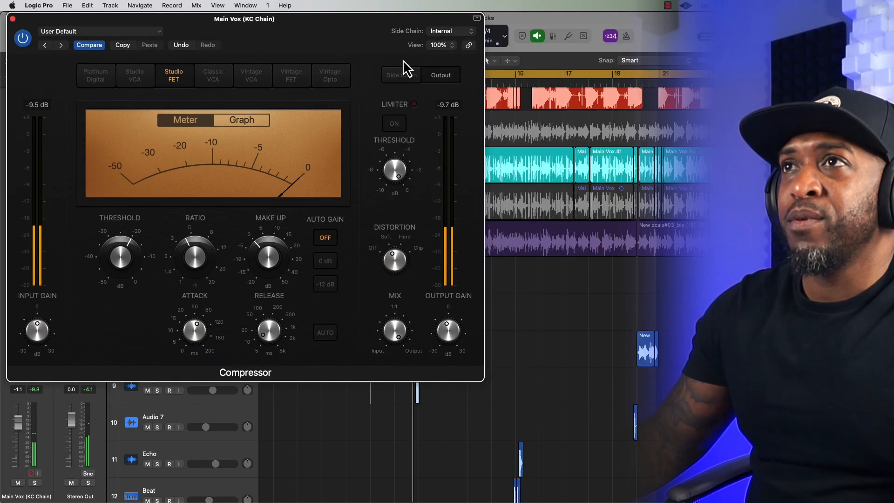
{"action": "left_click", "coordinate": [13, 19]}
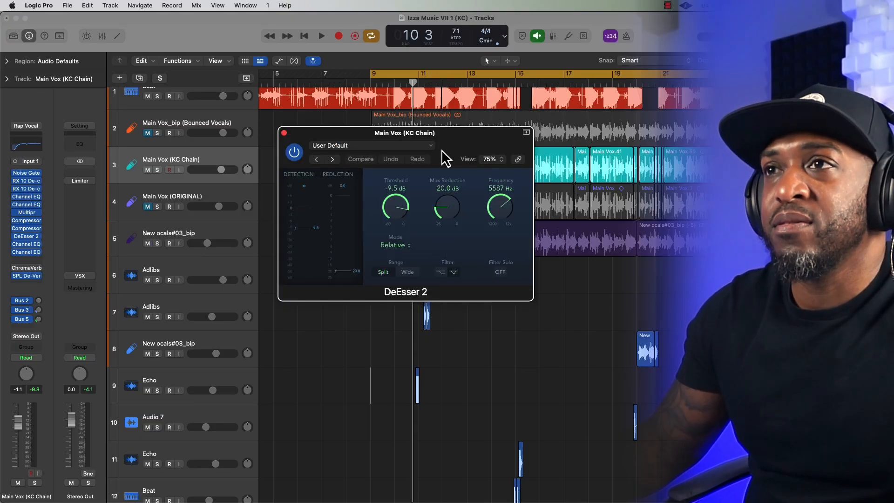
{"action": "left_click", "coordinate": [284, 133]}
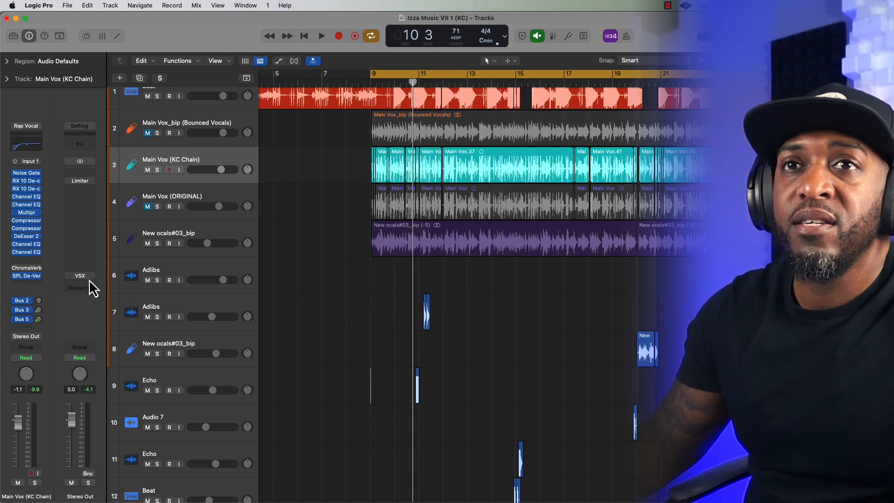
Open the Warm Vocal Channel EQ, toggle its bypass during playback to compare the sound, leave it on, close it and stop playback.
{"action": "left_click", "coordinate": [26, 251]}
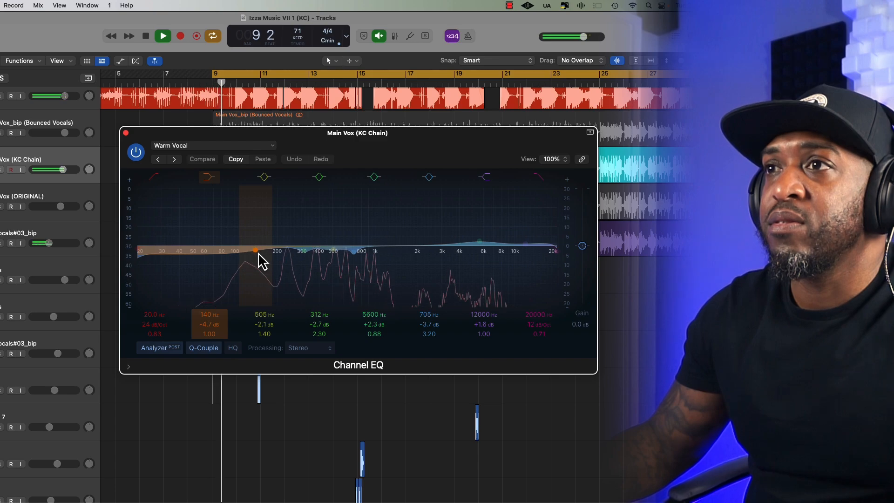
{"action": "left_click", "coordinate": [136, 154]}
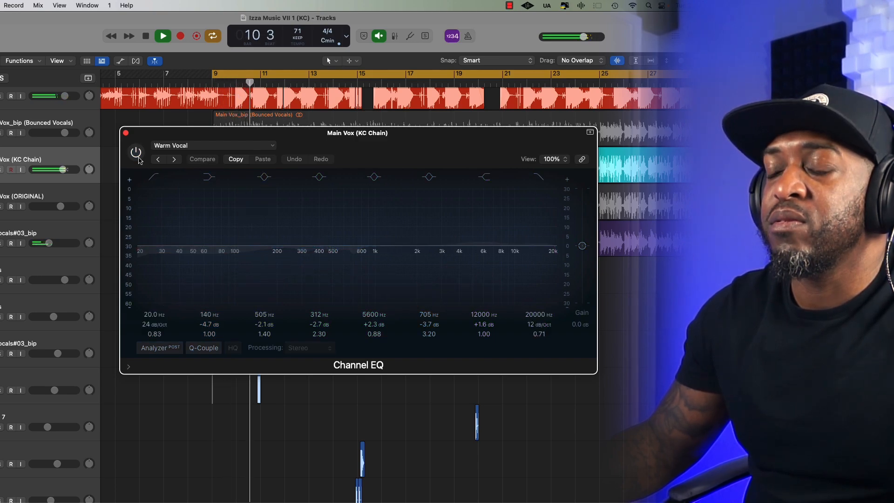
{"action": "left_click", "coordinate": [136, 153]}
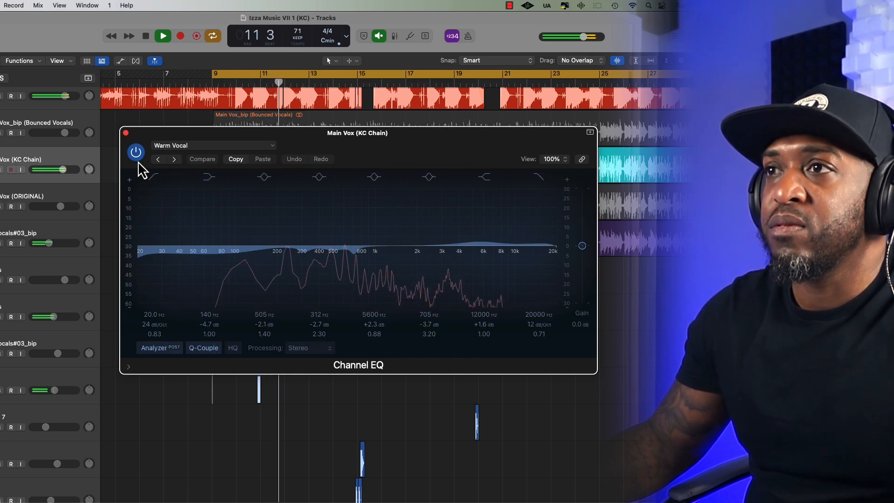
{"action": "left_click", "coordinate": [127, 133]}
{"action": "key", "text": "space"}
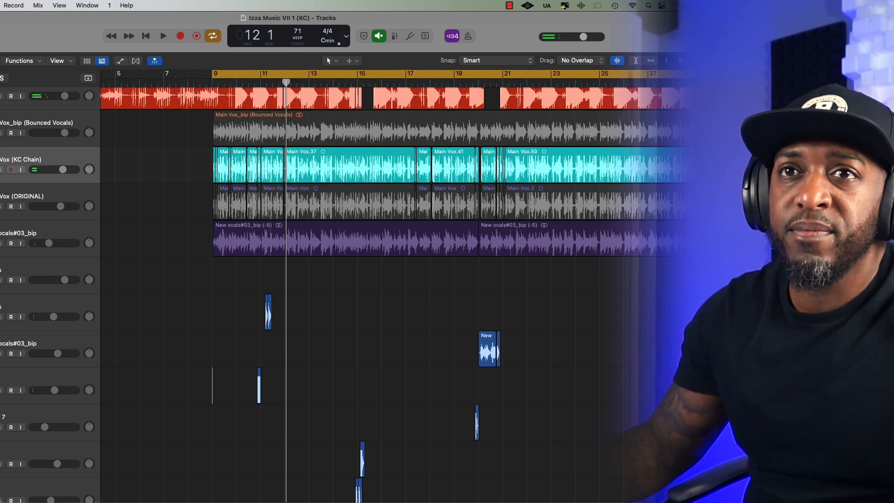
Place the last two Channel EQs side by side and compare the vocal with their 140 Hz and 264 Hz low-shelf bands off and back on.
{"action": "key", "text": "v"}
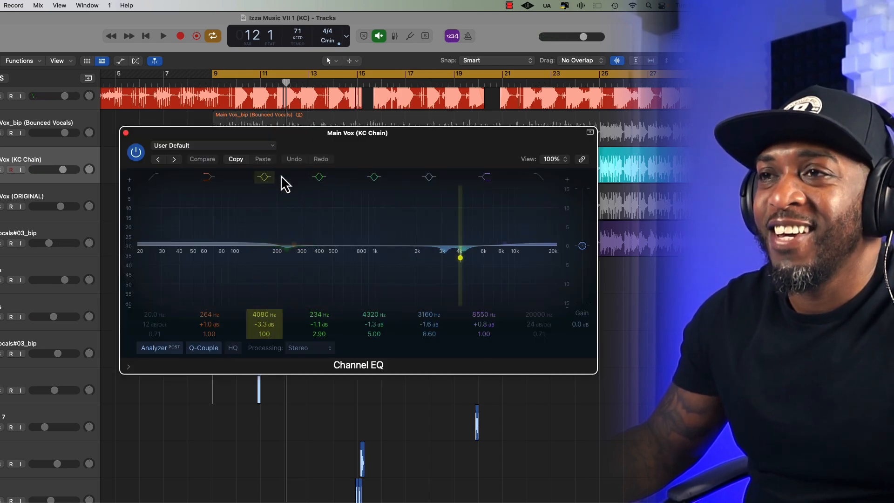
{"action": "left_click_drag", "start_coordinate": [333, 159], "coordinate": [347, 191]}
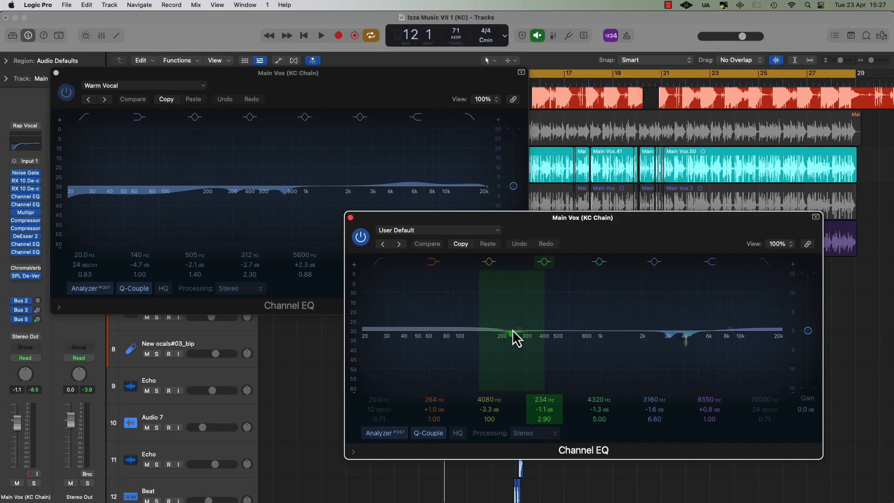
{"action": "left_click", "coordinate": [434, 263]}
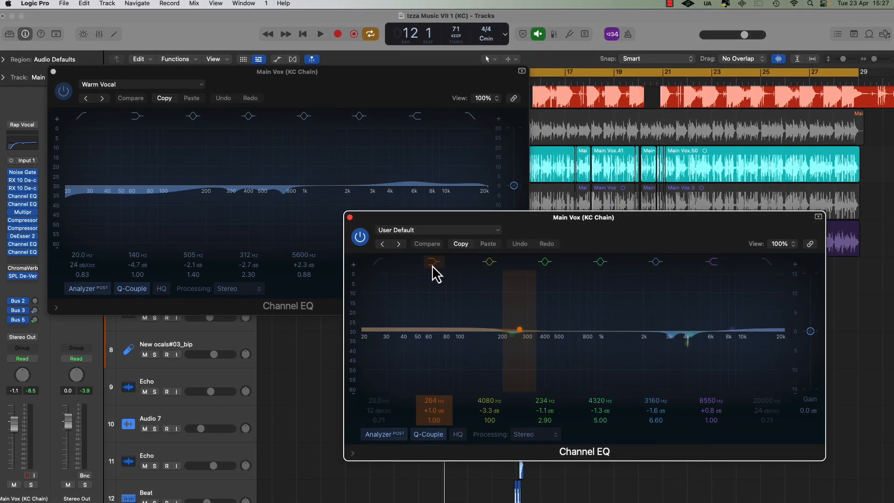
{"action": "left_click", "coordinate": [135, 116]}
{"action": "key", "text": "space"}
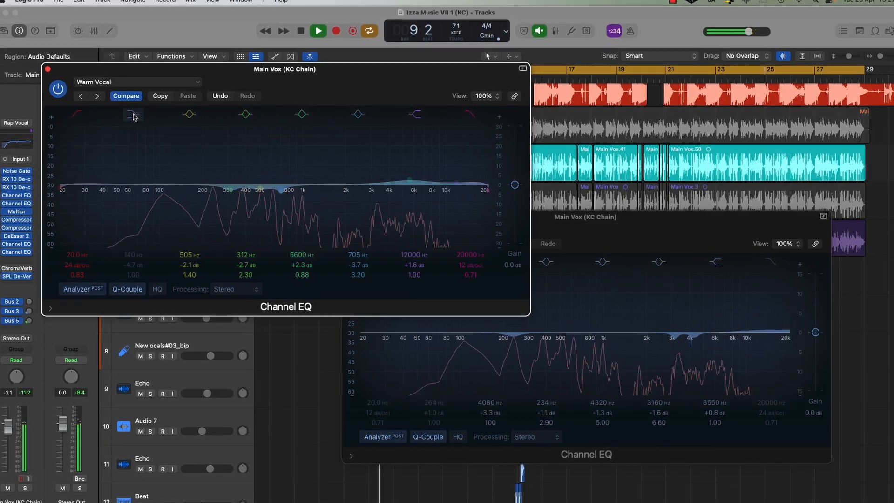
{"action": "left_click", "coordinate": [133, 115]}
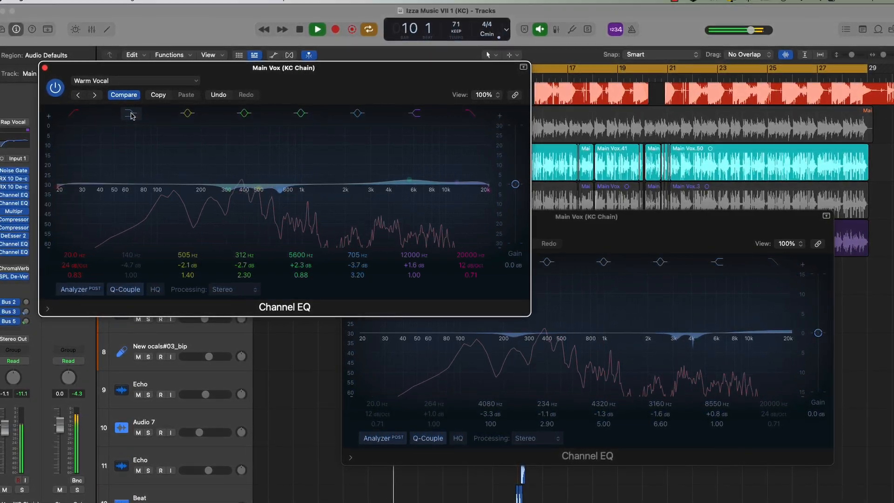
{"action": "left_click", "coordinate": [560, 234]}
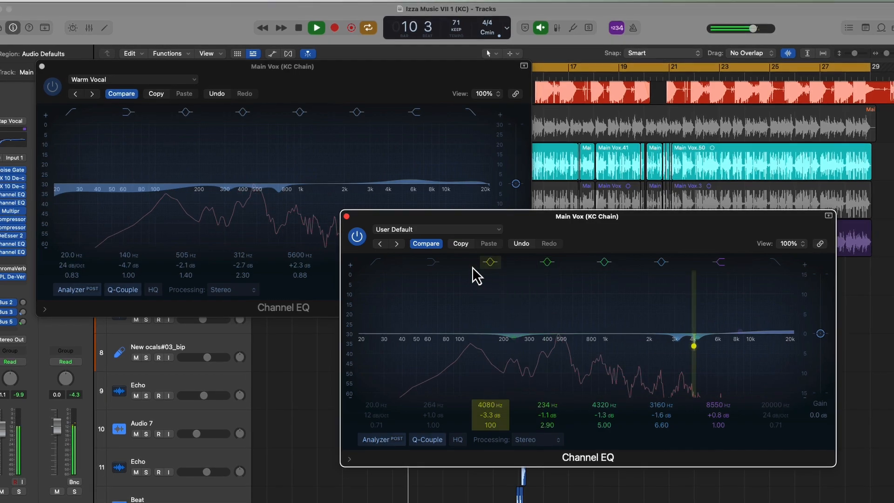
{"action": "left_click", "coordinate": [430, 263]}
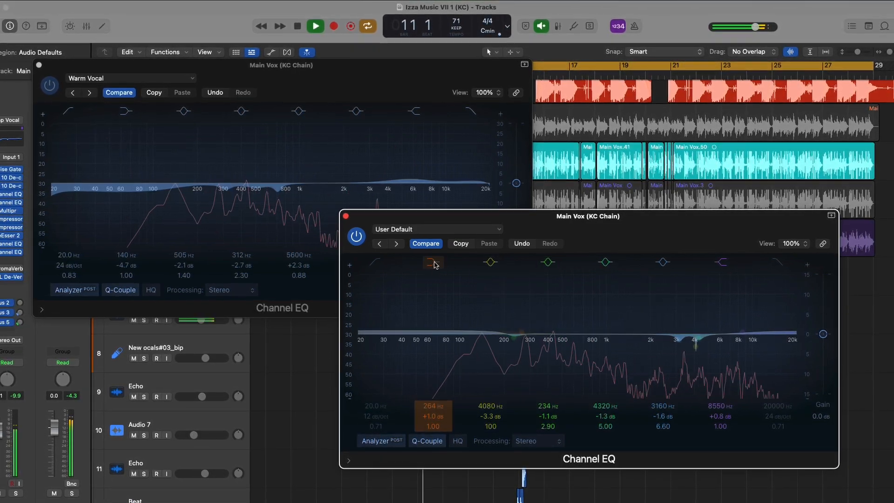